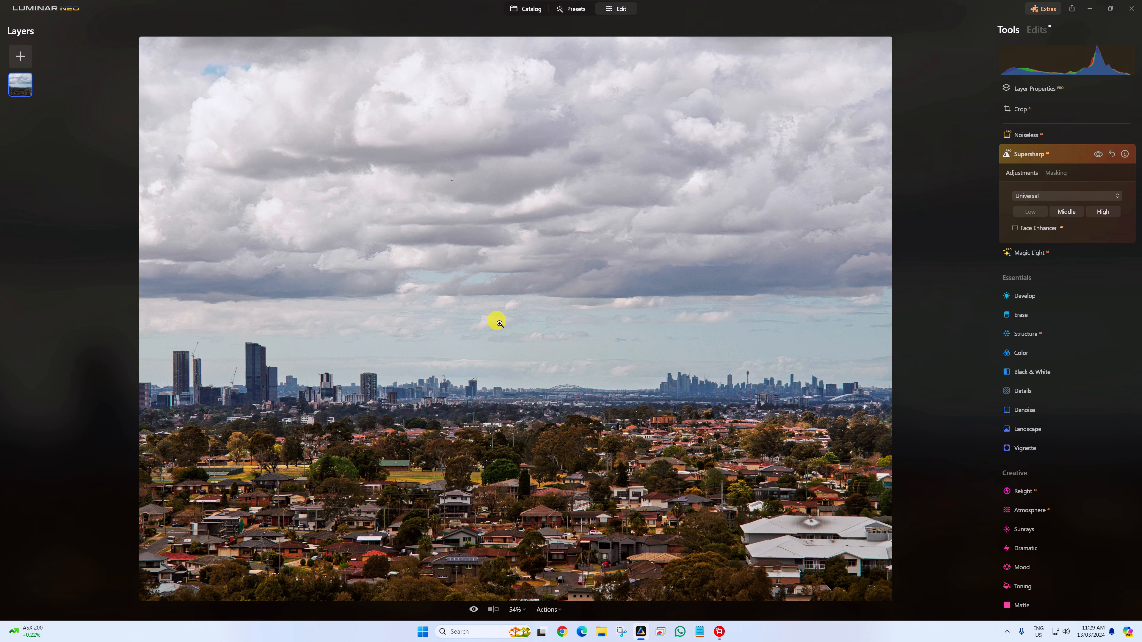
# Compare the photo with and without the Supersharp effect
pyautogui.click(1098, 154)
pyautogui.click(1098, 154)
pyautogui.click(1098, 153)
pyautogui.click(1098, 154)
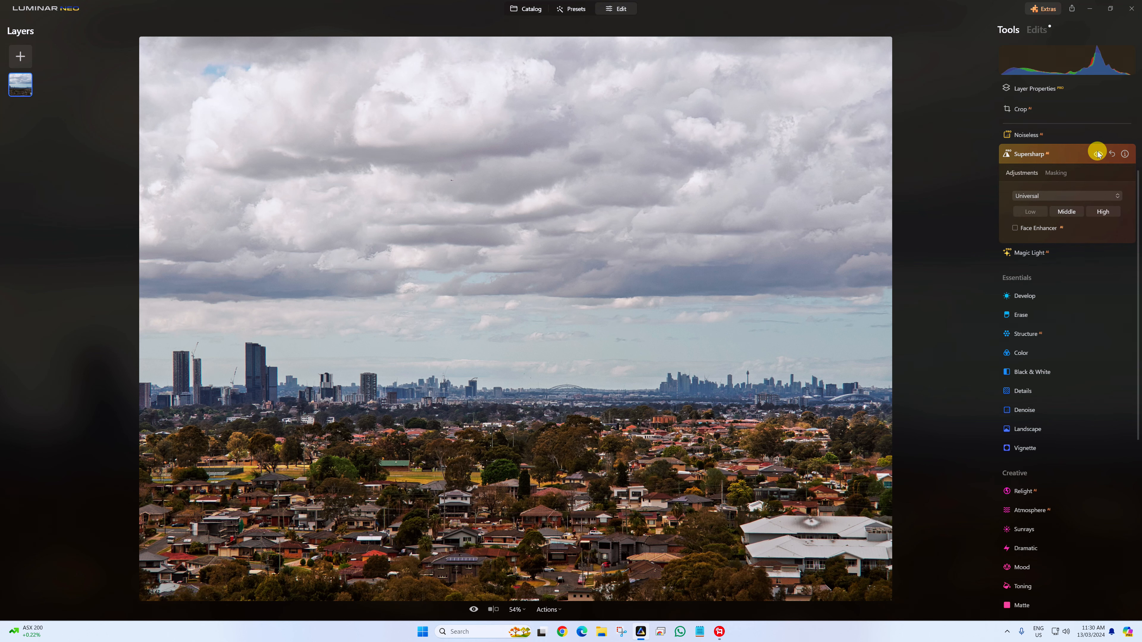
# Crop the photo to a 16:9 ratio, reframing it to cut the upper clouds and keep the whole suburb in the foreground
pyautogui.press('c')
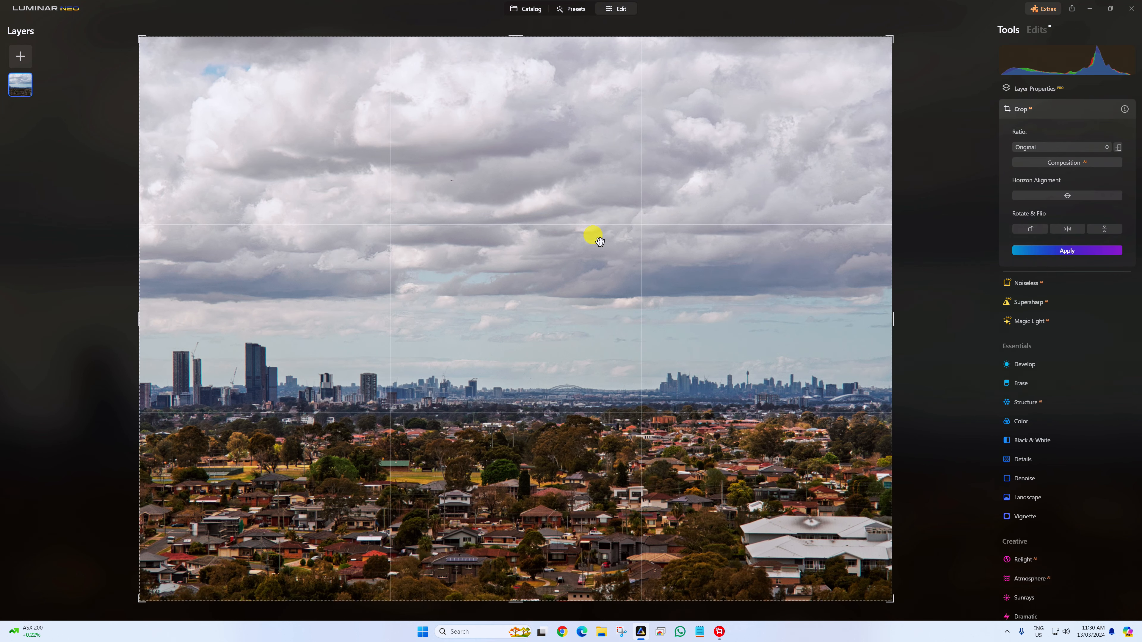
pyautogui.click(1061, 147)
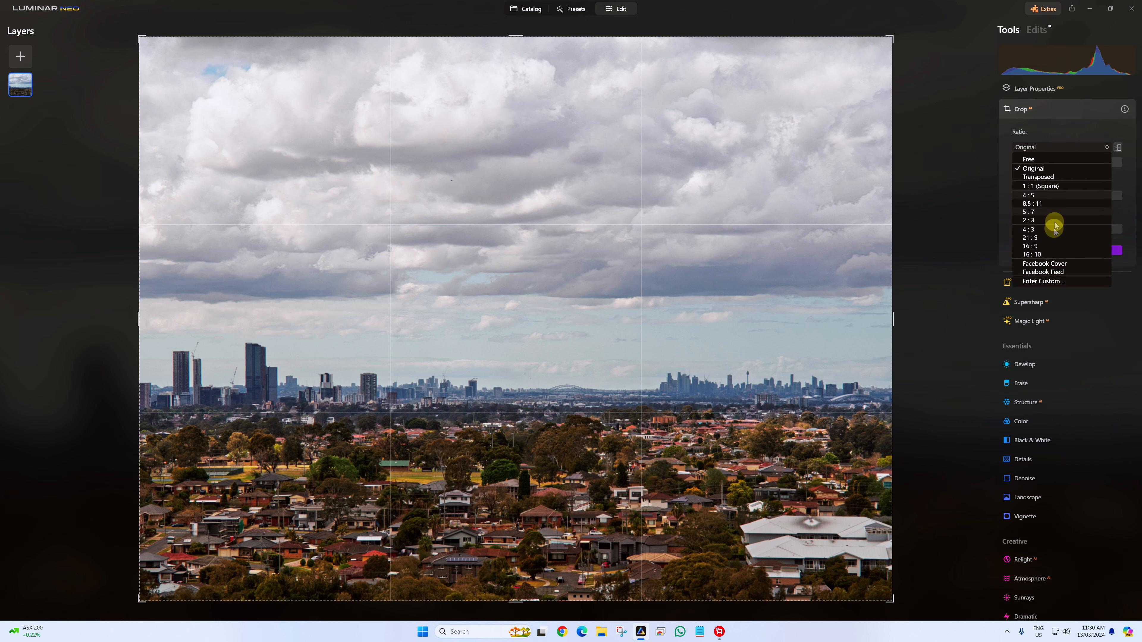
pyautogui.click(1034, 246)
pyautogui.moveTo(672, 278); pyautogui.dragTo(663, 126)
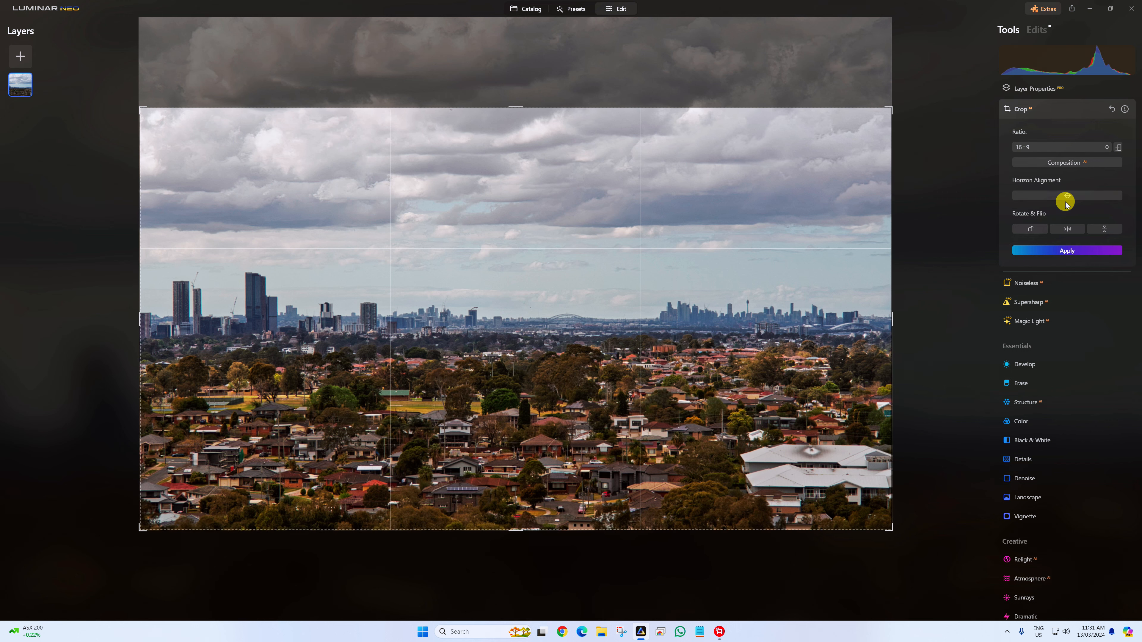
pyautogui.click(1067, 251)
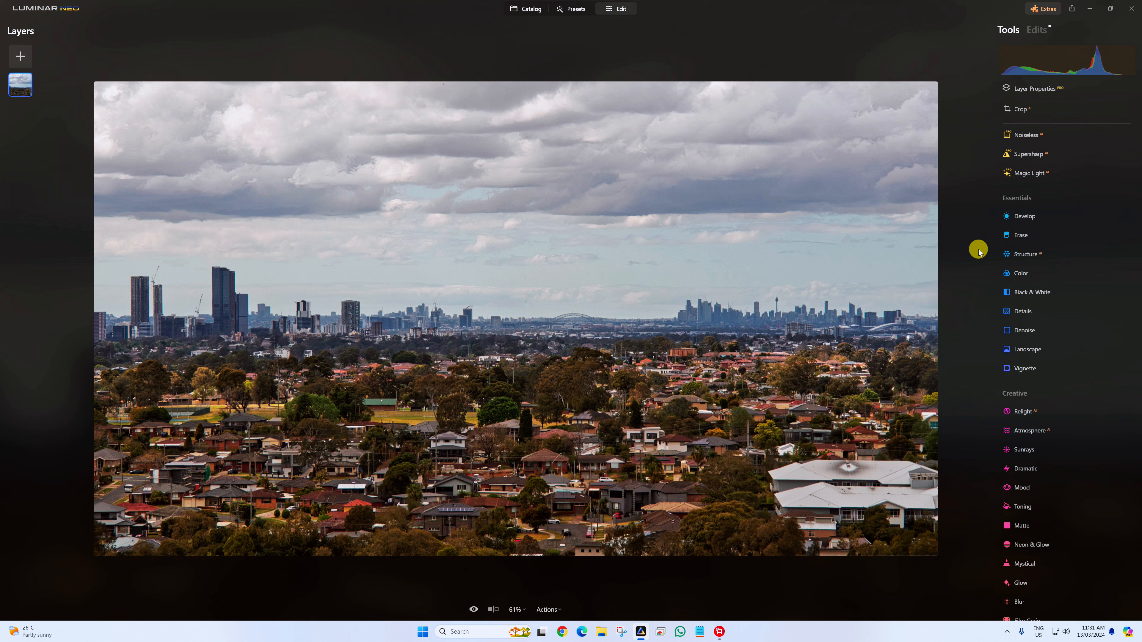
# Open the masking options of the Develop tool
pyautogui.scroll(2, 1034, 270)
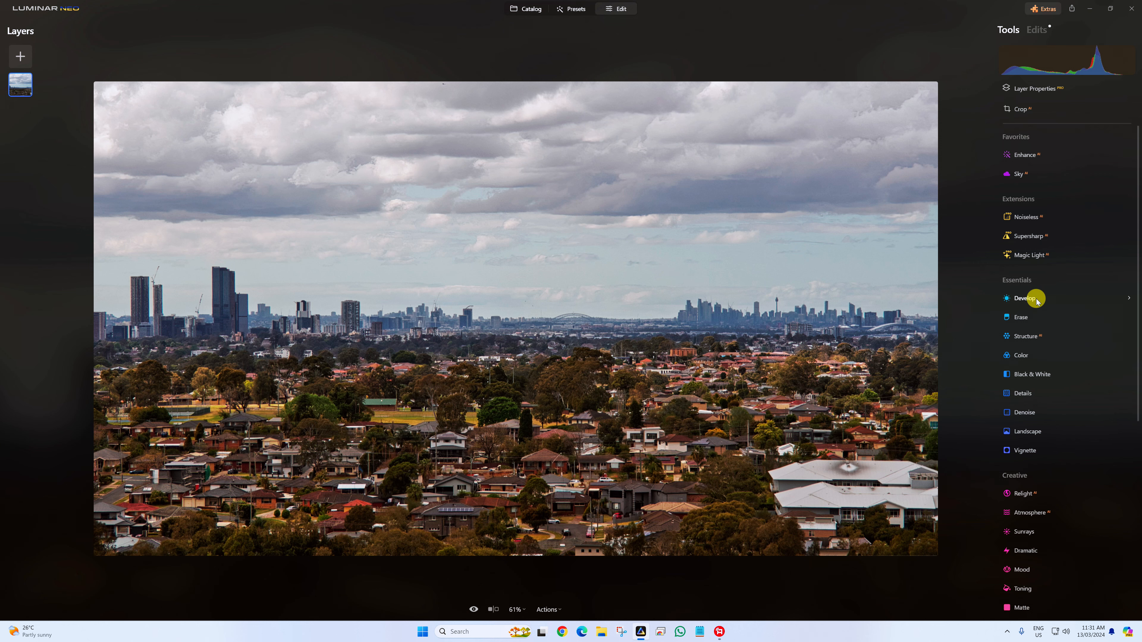
pyautogui.click(1037, 299)
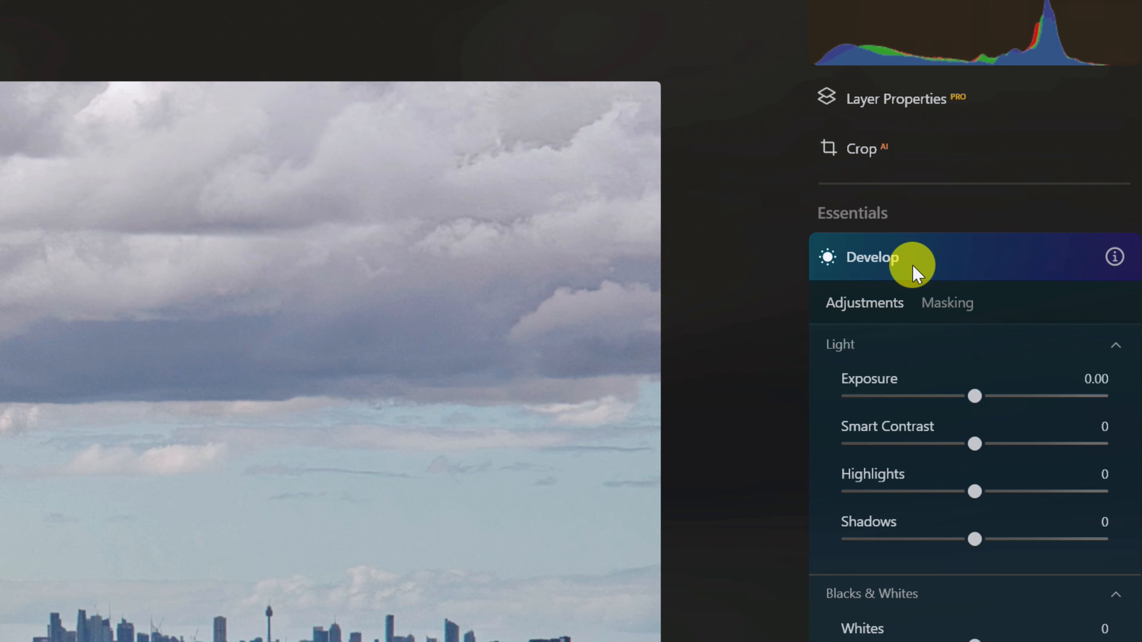
pyautogui.click(940, 301)
# Try masking the land below the skyline with a linear gradient along the horizon
pyautogui.click(1036, 205)
pyautogui.moveTo(524, 312); pyautogui.dragTo(524, 295)
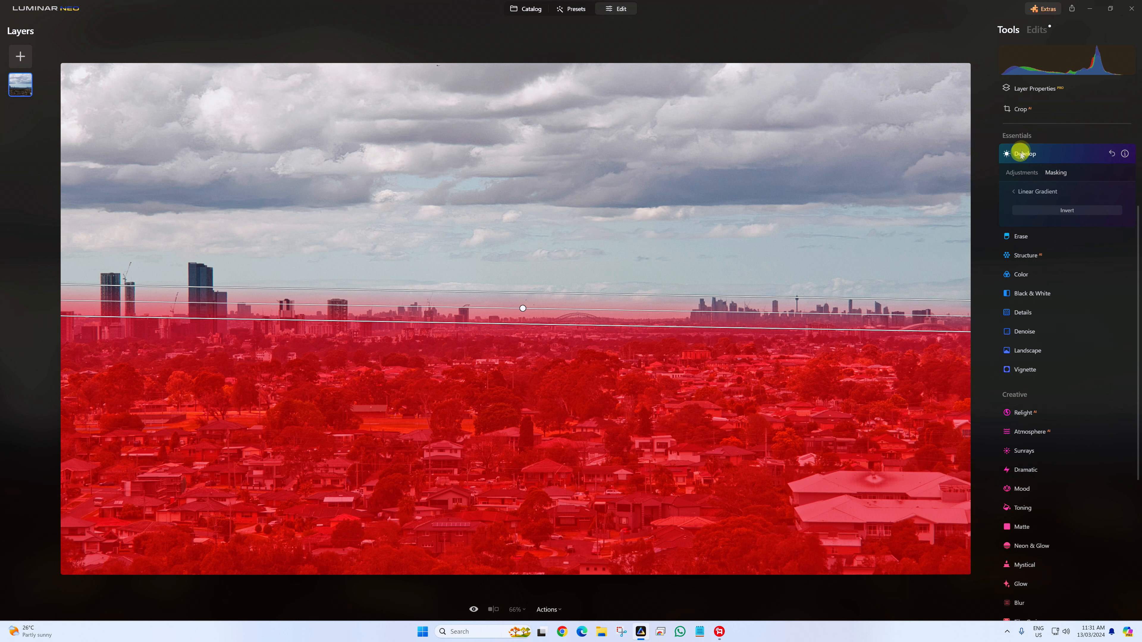
pyautogui.click(1032, 191)
# Apply the AI Sky mask to the Develop edit and invert it to cover the land and buildings
pyautogui.click(1029, 231)
pyautogui.click(1025, 212)
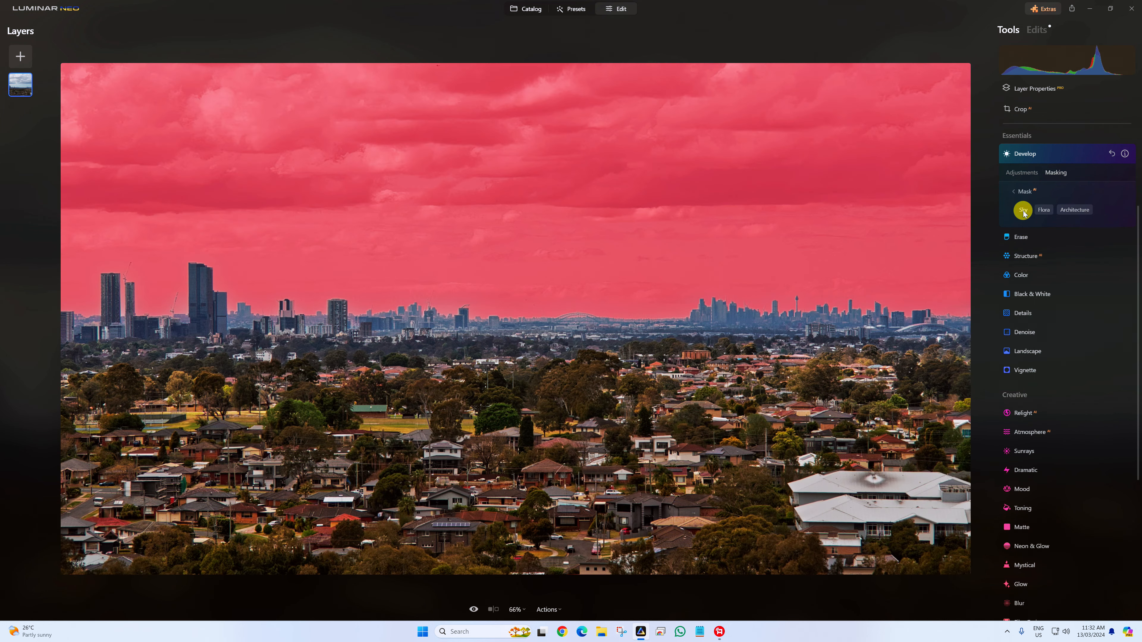
pyautogui.click(1015, 193)
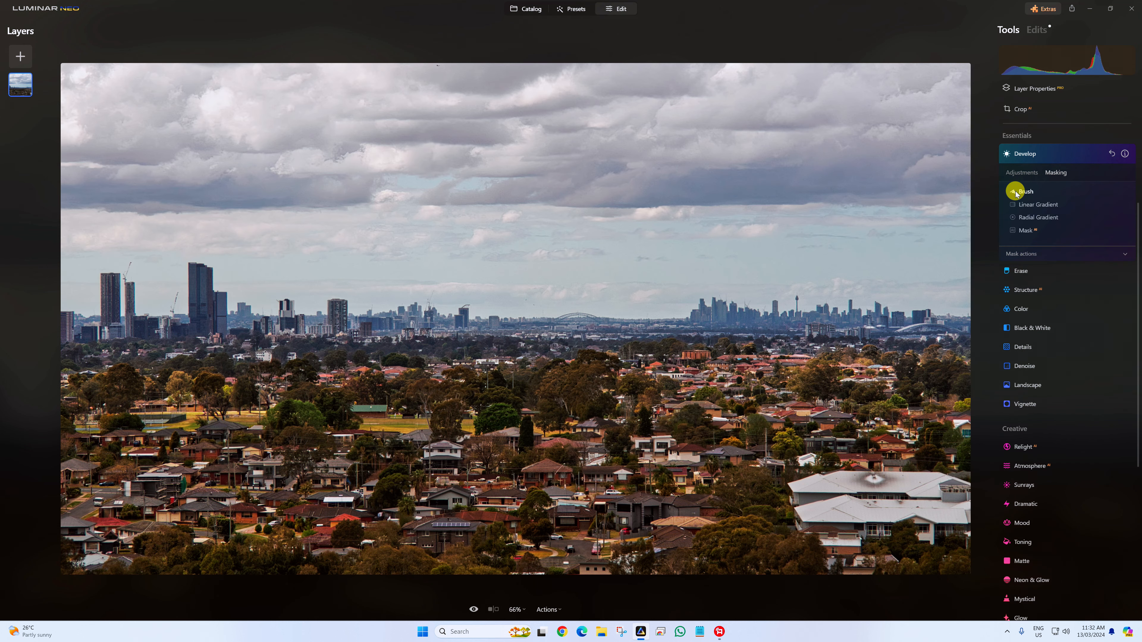
pyautogui.click(1046, 254)
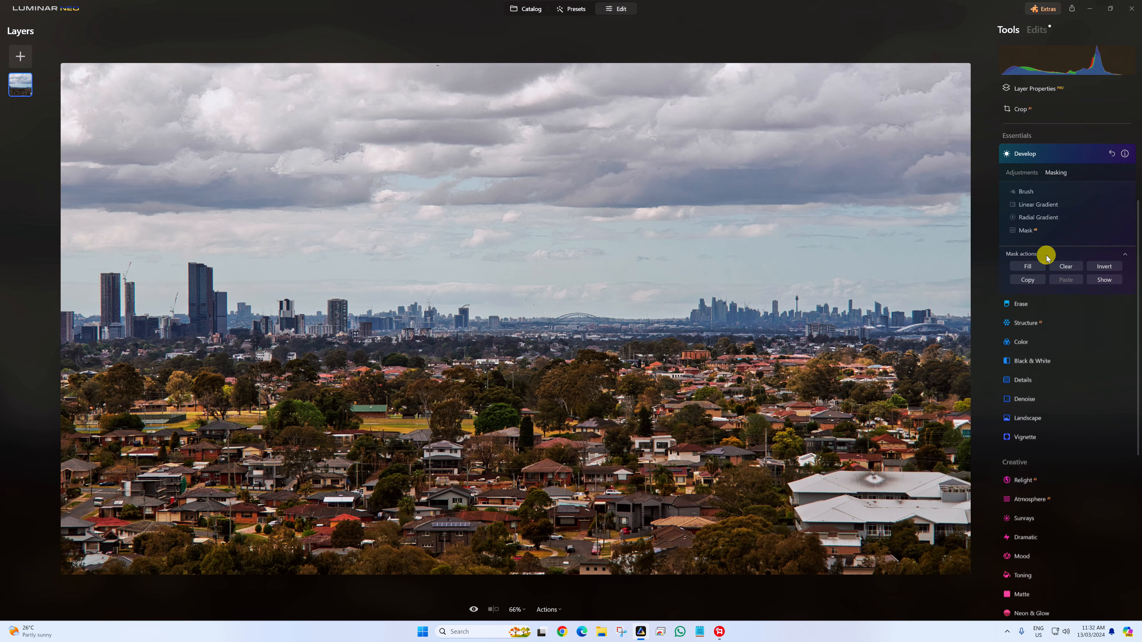
pyautogui.click(1103, 266)
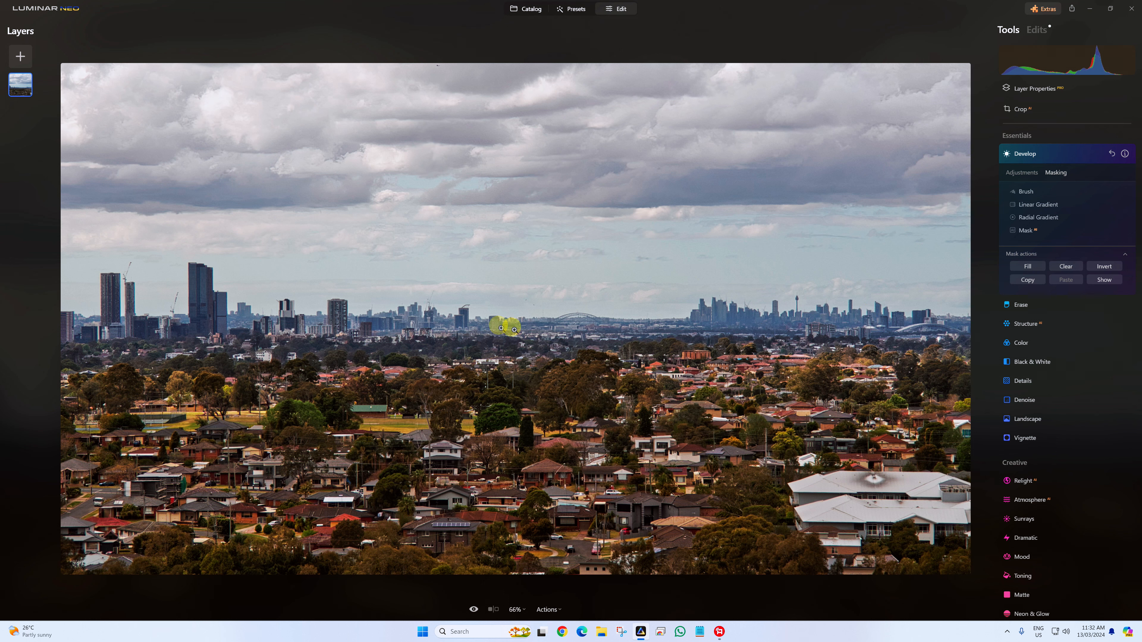
# Check the mask overlay on the land and slightly raise the Develop Exposure for the masked area
pyautogui.click(1103, 279)
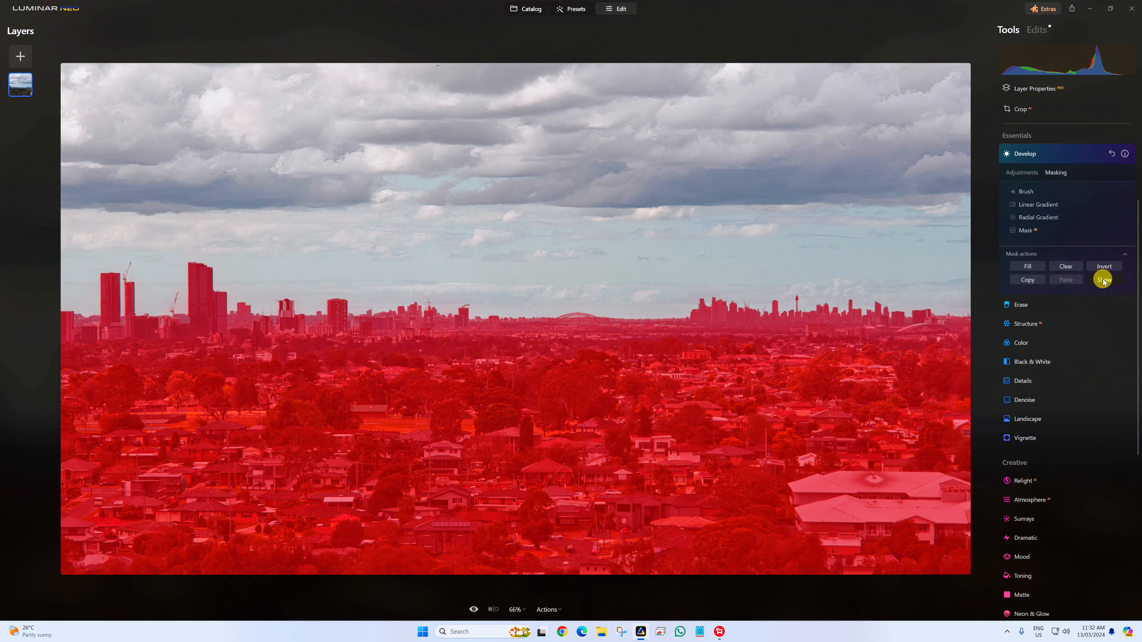
pyautogui.click(1103, 280)
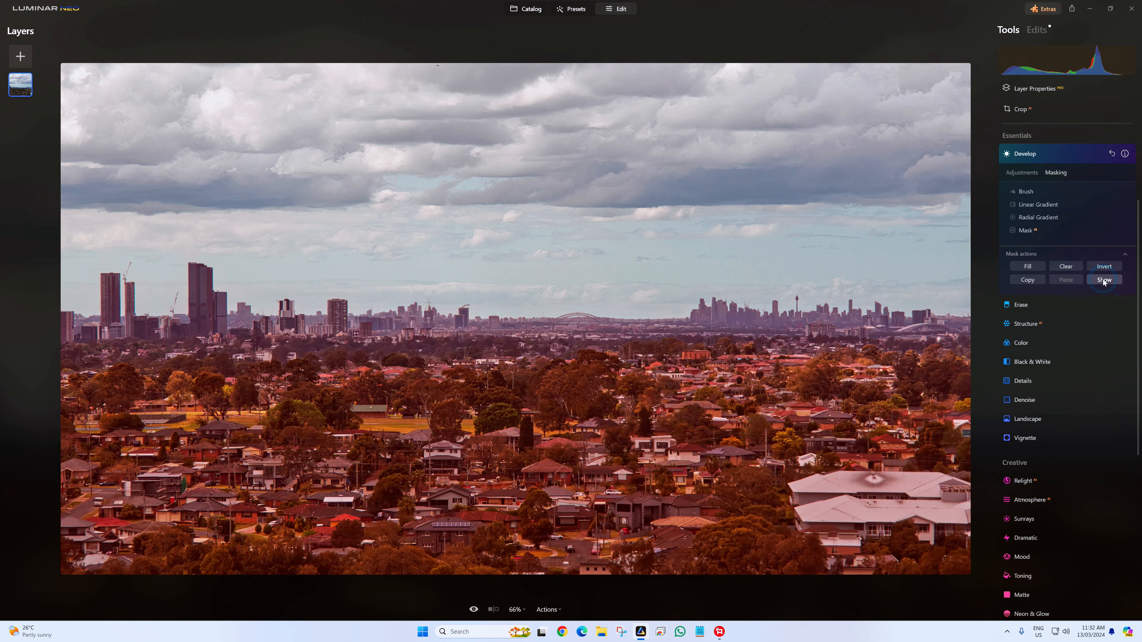
pyautogui.click(1014, 172)
pyautogui.moveTo(1068, 212); pyautogui.dragTo(1076, 212)
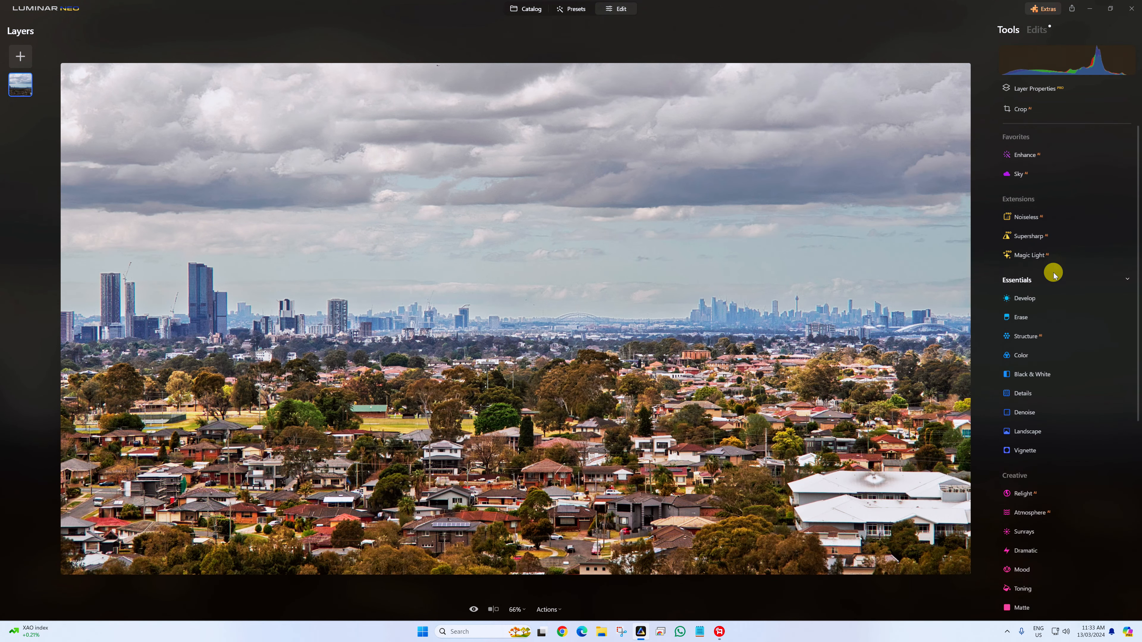
# Enhance the photo with Sky Enhancer at 48 and Accent at 47
pyautogui.click(1026, 155)
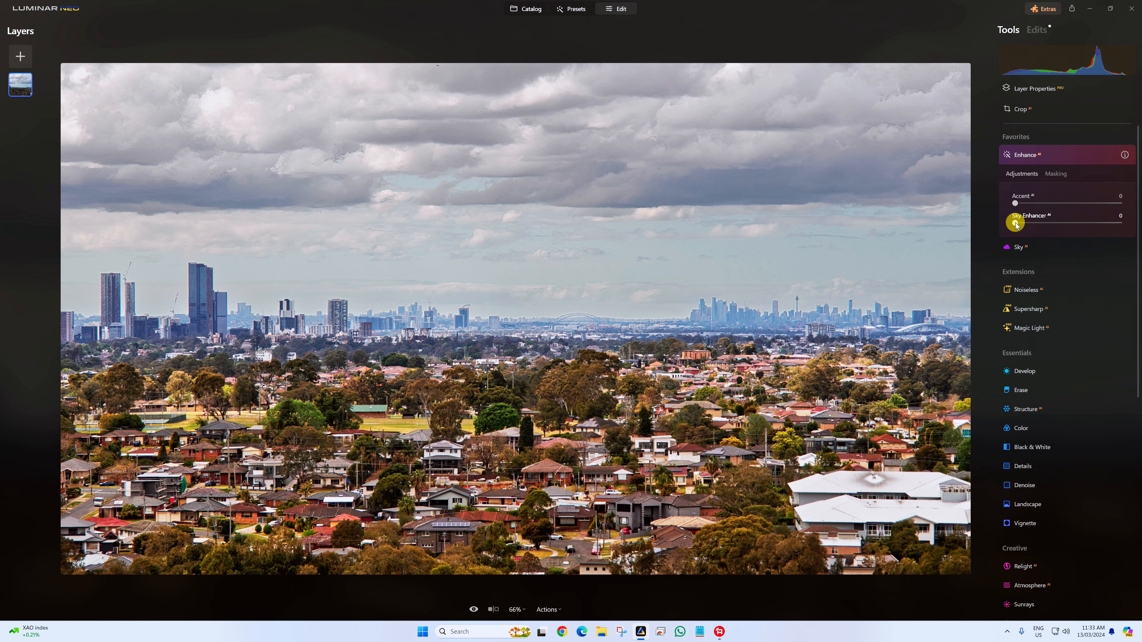
pyautogui.moveTo(1017, 225); pyautogui.dragTo(1062, 224)
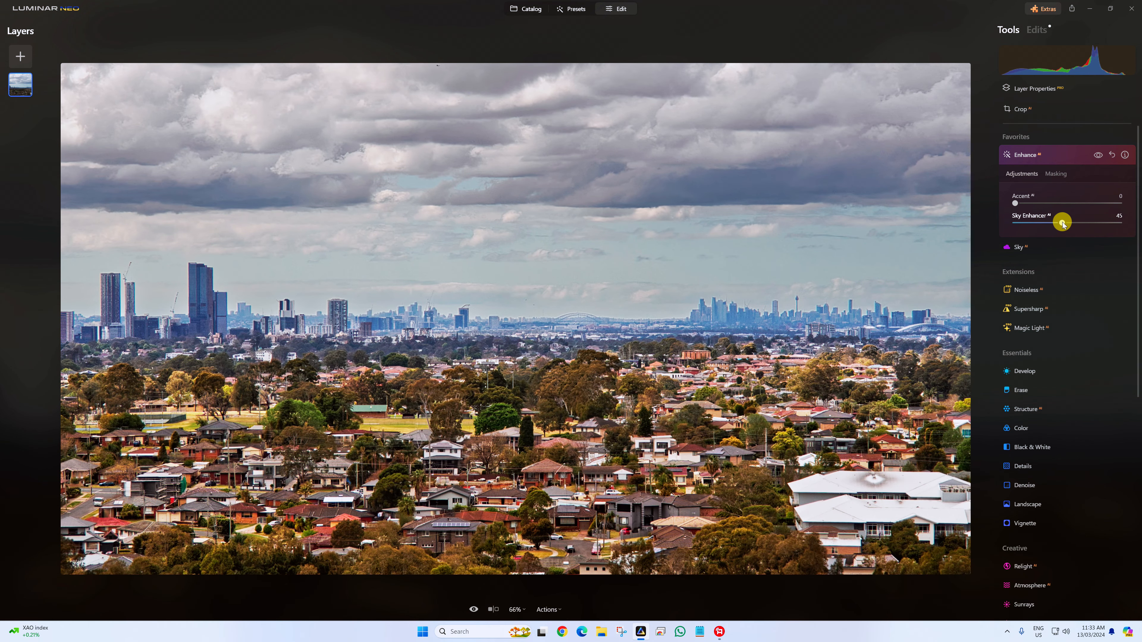
pyautogui.click(1063, 223)
pyautogui.moveTo(1067, 224); pyautogui.dragTo(1066, 222)
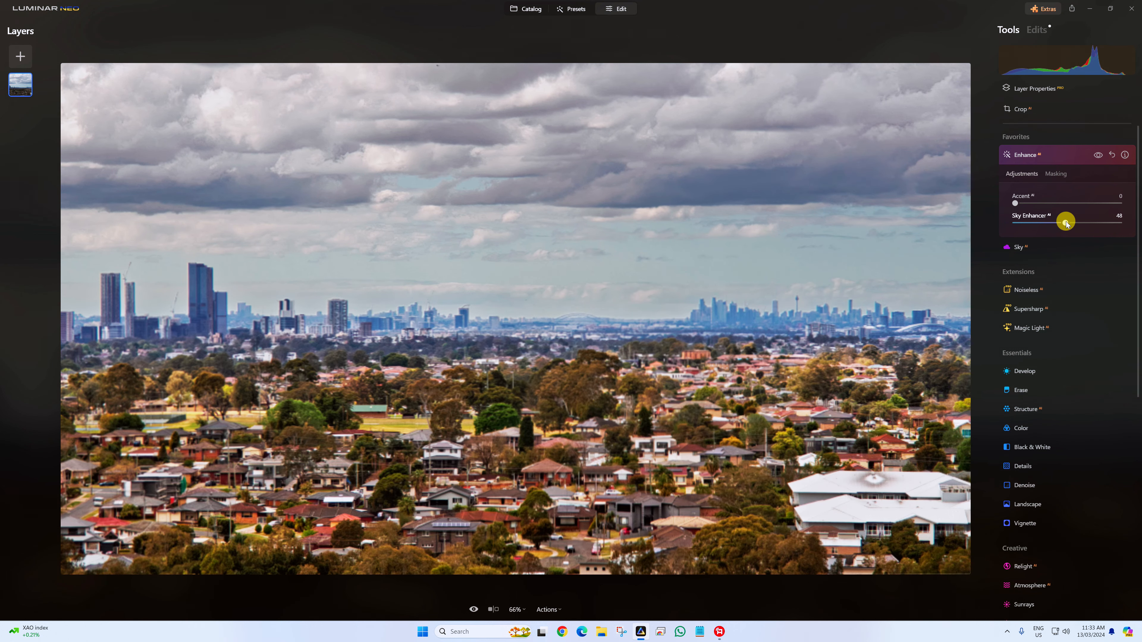
pyautogui.click(1015, 203)
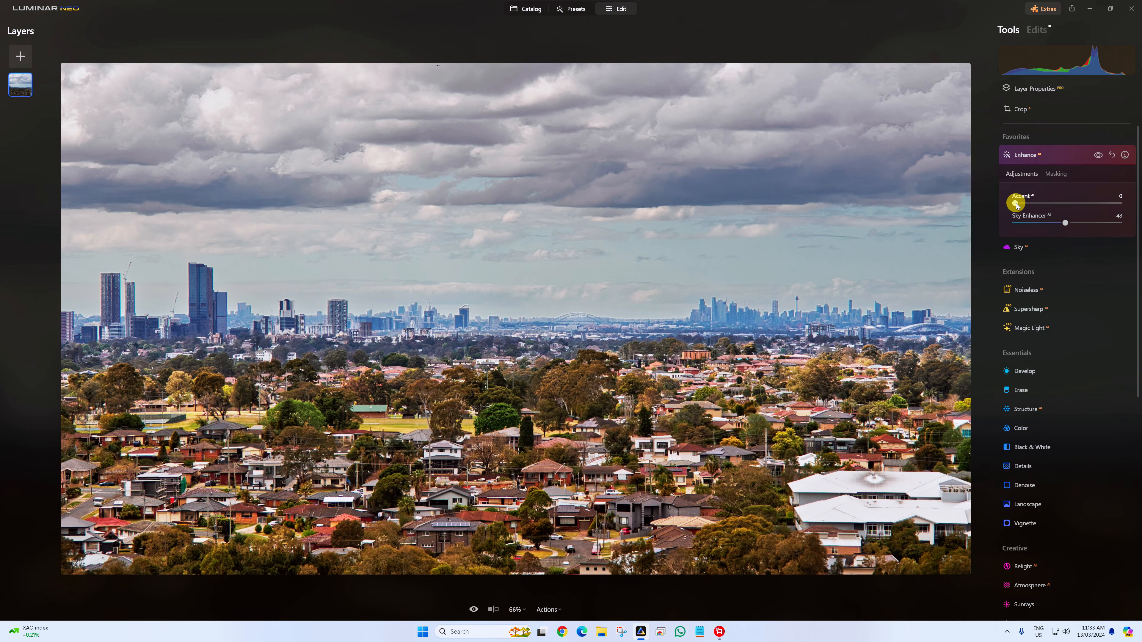
pyautogui.moveTo(1016, 204); pyautogui.dragTo(1067, 208)
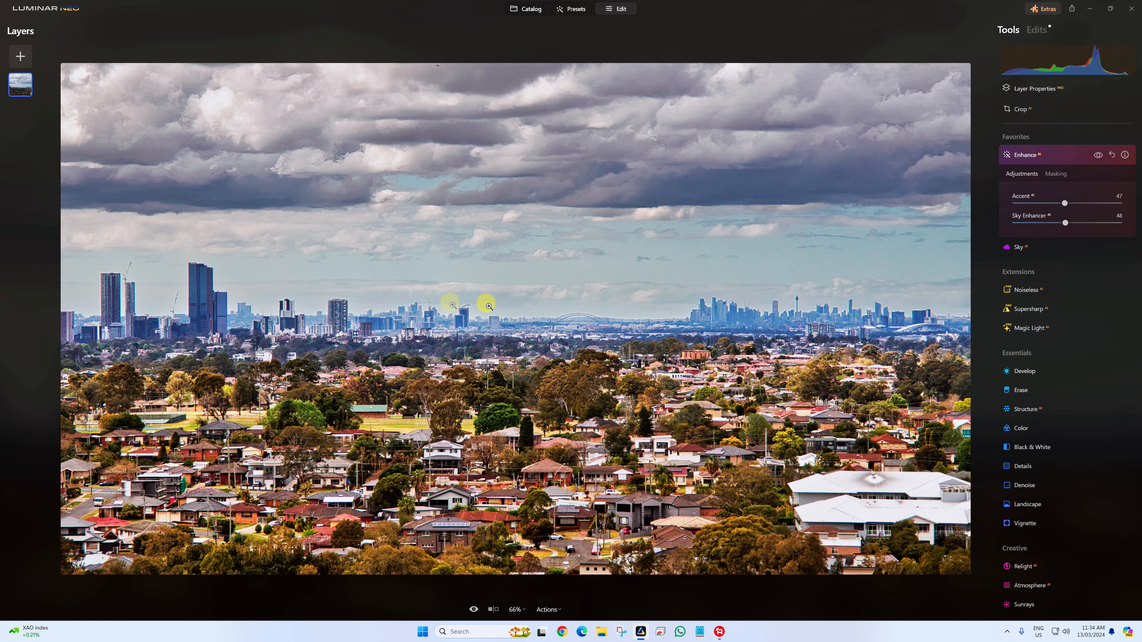
pyautogui.click(1027, 158)
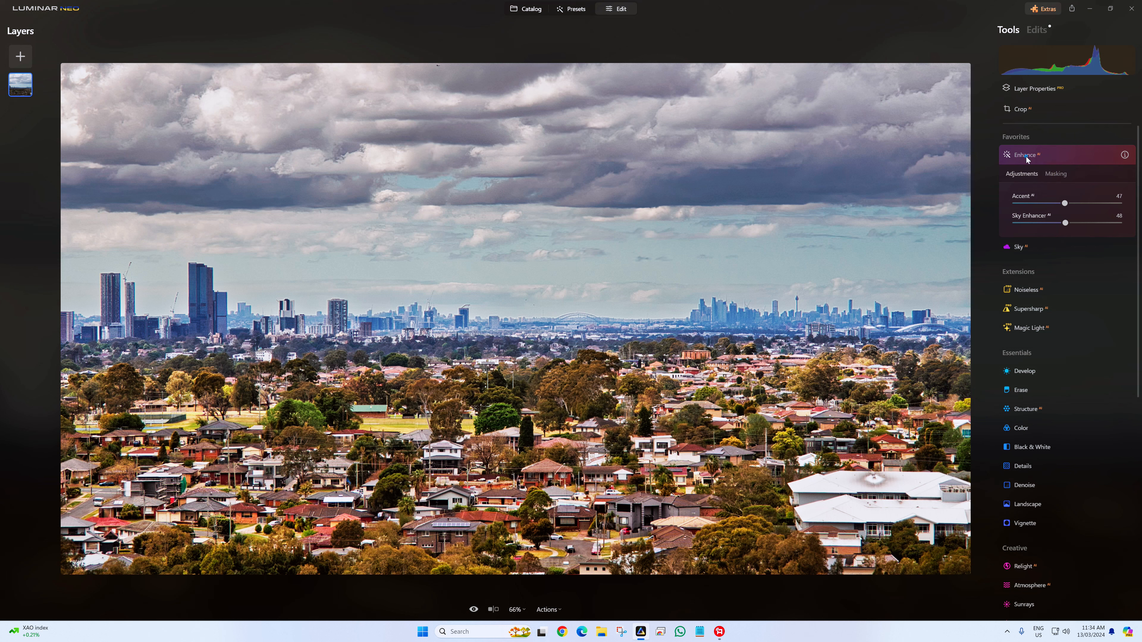
# Open the Landscape adjustments
pyautogui.scroll(-2, 1075, 351)
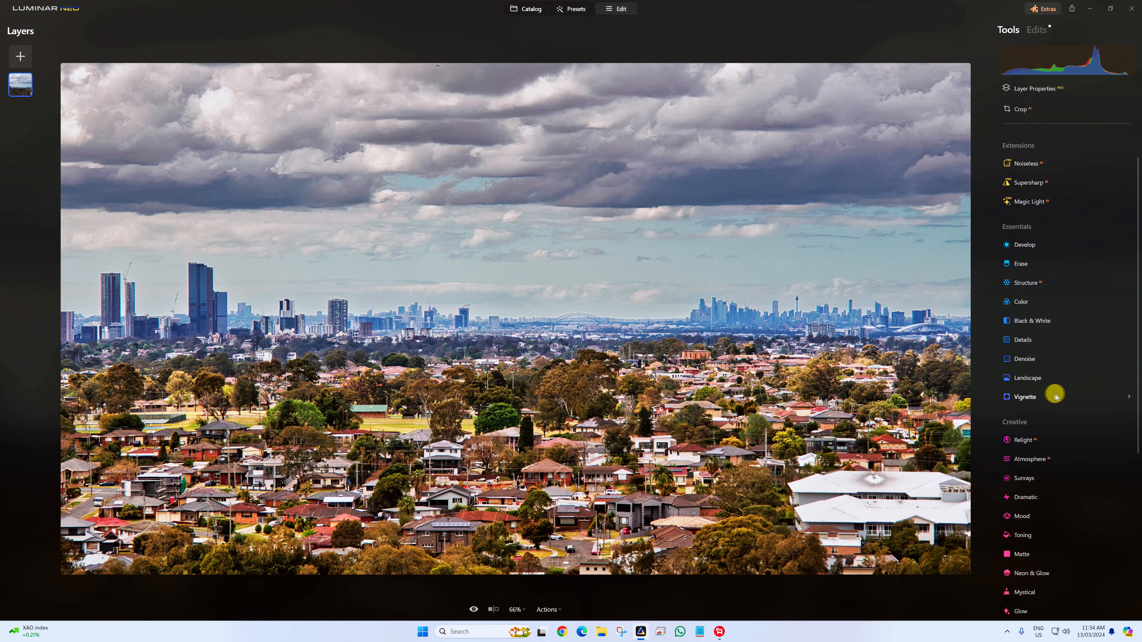
pyautogui.click(1053, 378)
pyautogui.scroll(-2, 1051, 331)
# Try Golden Hour at 27 and Foliage Enhancer at 68, and reset both to 0
pyautogui.moveTo(1016, 340); pyautogui.dragTo(1032, 339)
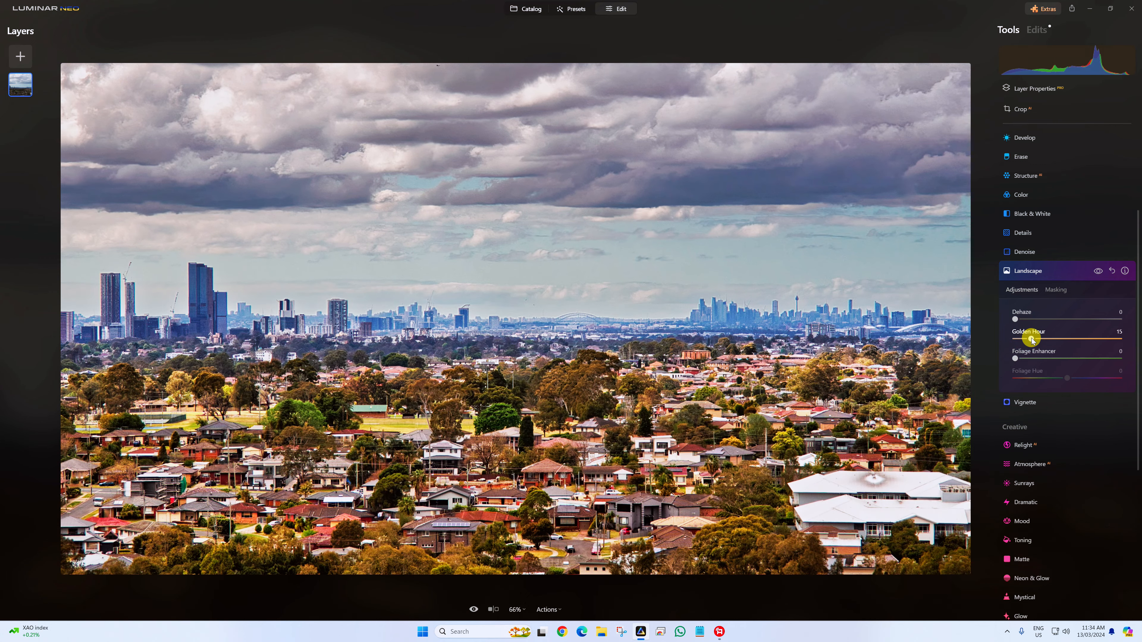
pyautogui.moveTo(1015, 358); pyautogui.dragTo(1084, 360)
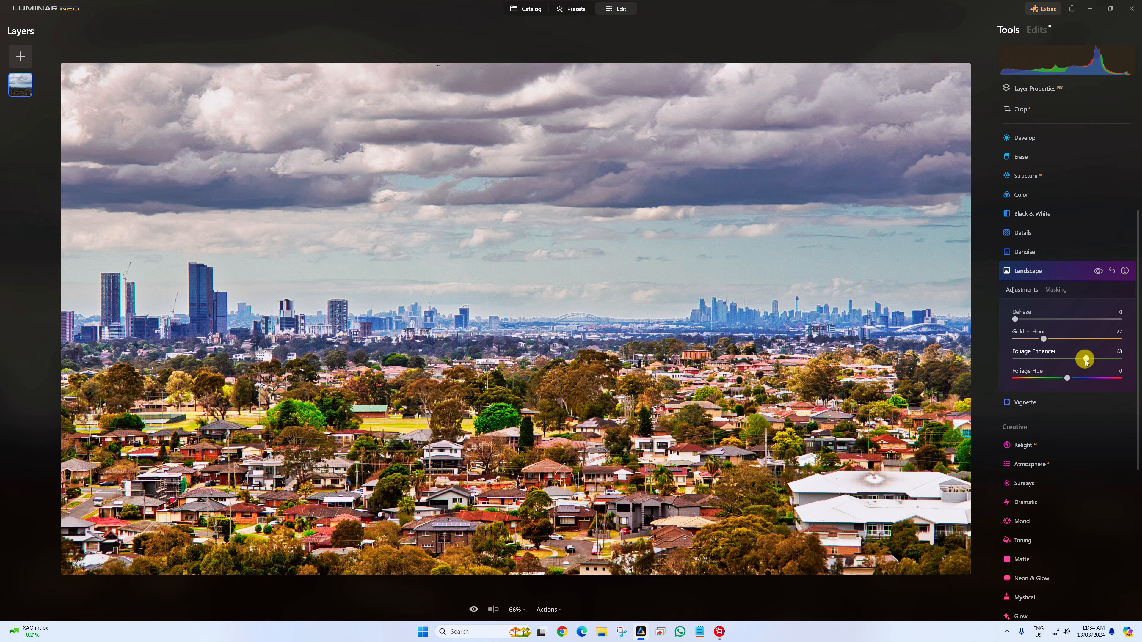
pyautogui.moveTo(1086, 357); pyautogui.dragTo(1001, 357)
pyautogui.doubleClick(1023, 330)
# Set the Landscape Dehaze to 29
pyautogui.moveTo(1016, 320); pyautogui.dragTo(1043, 320)
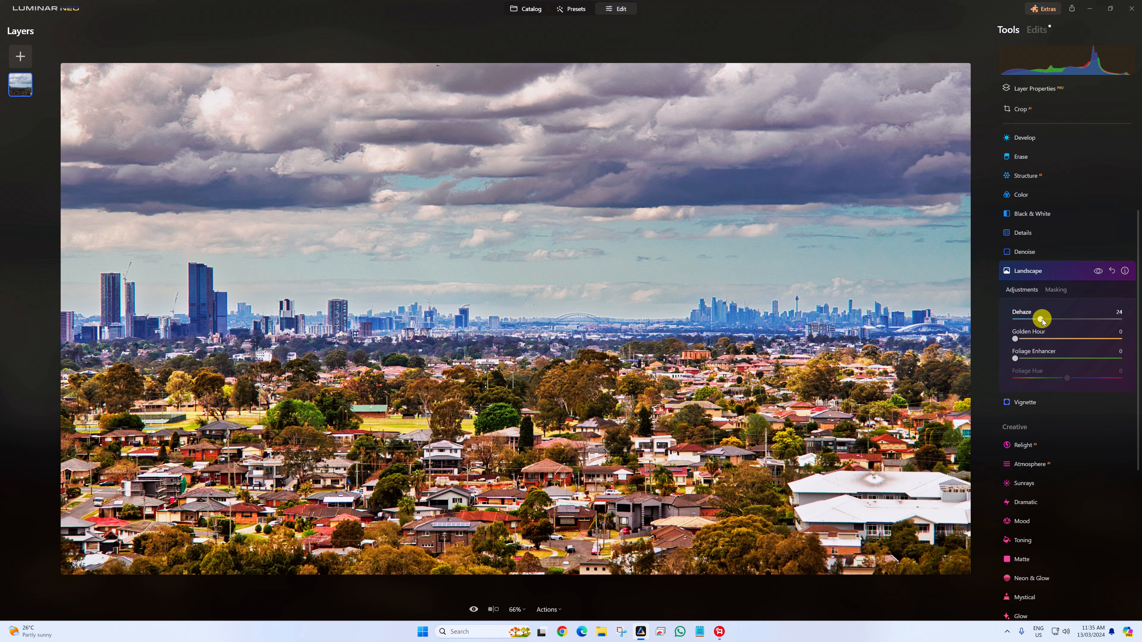
pyautogui.moveTo(1042, 321); pyautogui.dragTo(1046, 320)
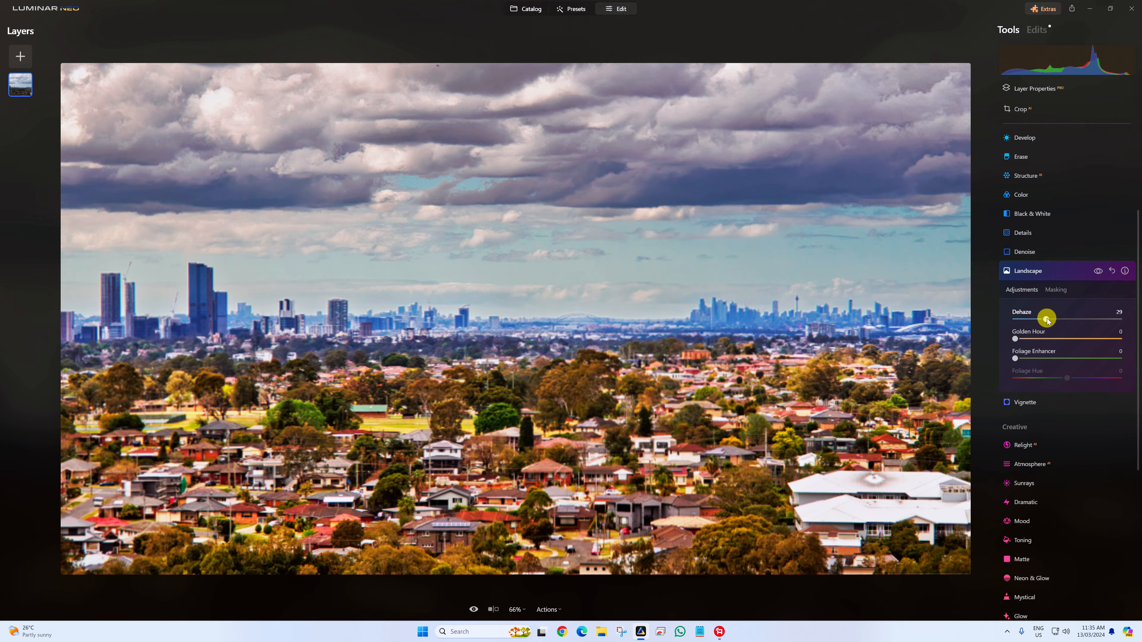
# Add a vignette with Amount -27 and Inner Light 27
pyautogui.click(1025, 403)
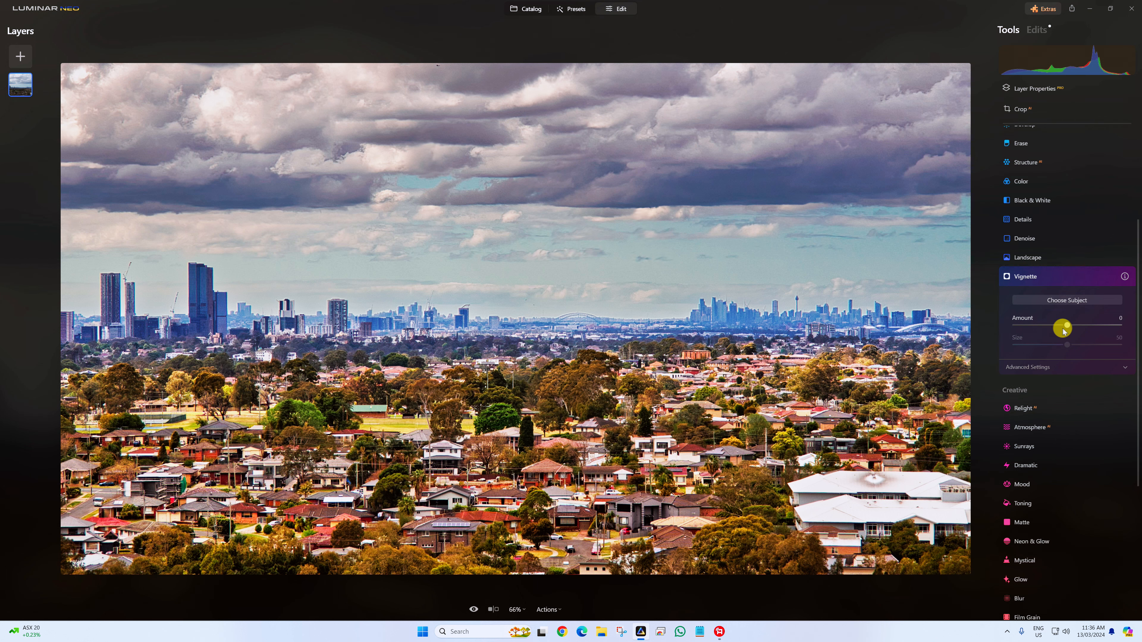
pyautogui.moveTo(1067, 325)
pyautogui.mouseDown()
pyautogui.moveTo(1031, 321)
pyautogui.moveTo(1062, 327)
pyautogui.mouseUp()
pyautogui.click(1045, 367)
pyautogui.moveTo(1053, 325); pyautogui.dragTo(1052, 326)
pyautogui.click(1015, 428)
pyautogui.moveTo(1017, 430); pyautogui.dragTo(1036, 427)
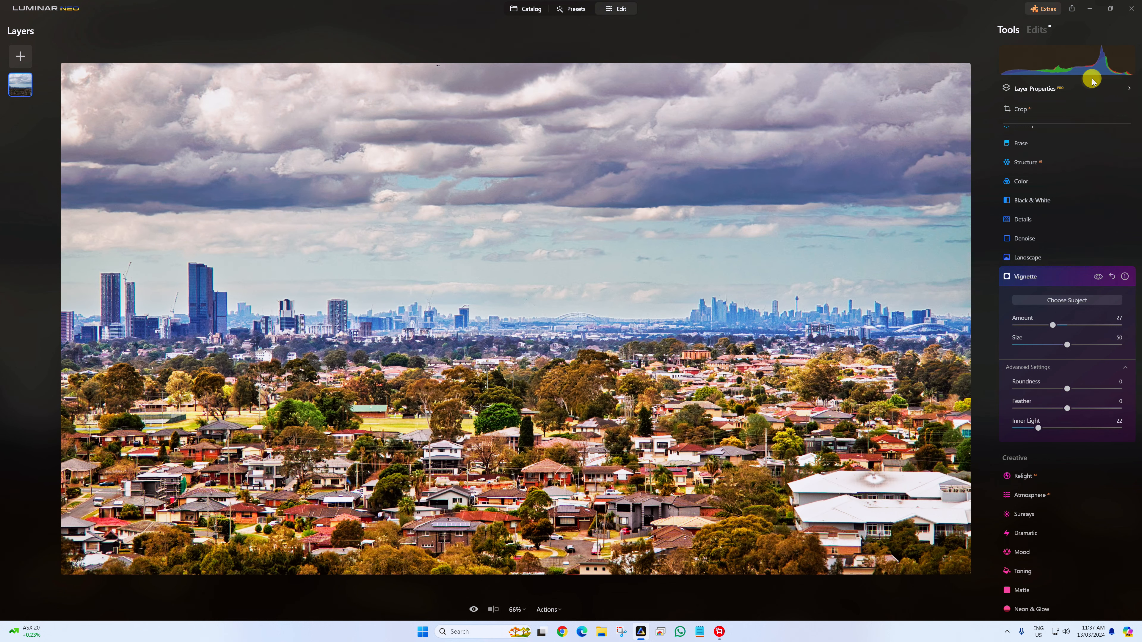
pyautogui.click(1044, 428)
# Check the photo for clipped highlights using the histogram's clipping indicator
pyautogui.click(1130, 50)
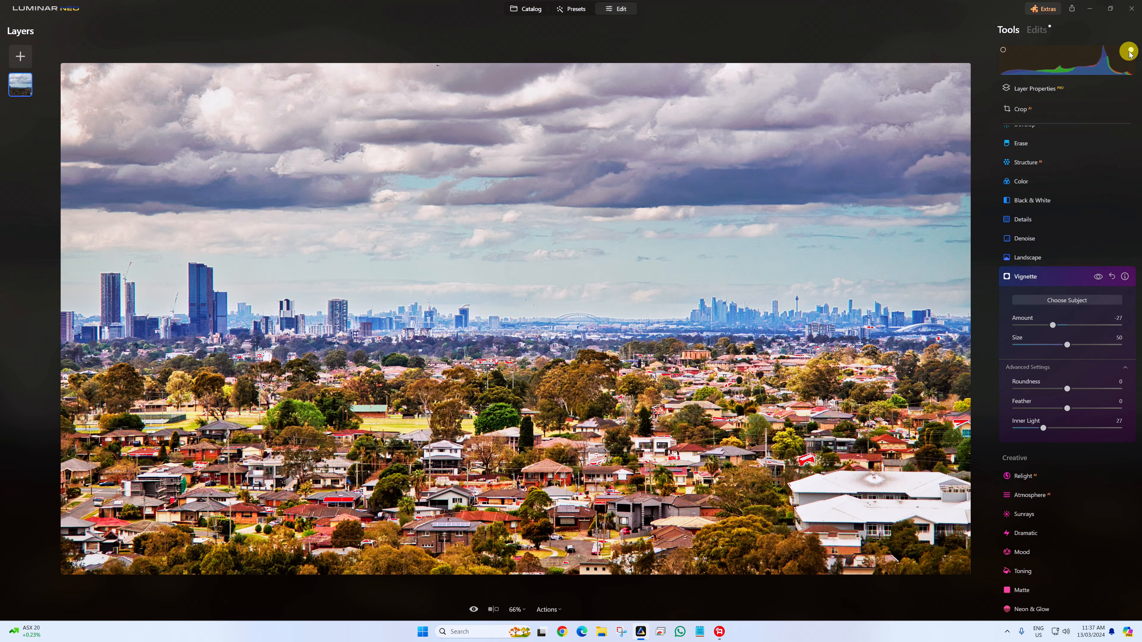
pyautogui.click(1131, 51)
pyautogui.click(1130, 50)
# Set the vignette's Size to 0 and its Amount to -20
pyautogui.doubleClick(1067, 346)
pyautogui.scroll(-4, 621, 305)
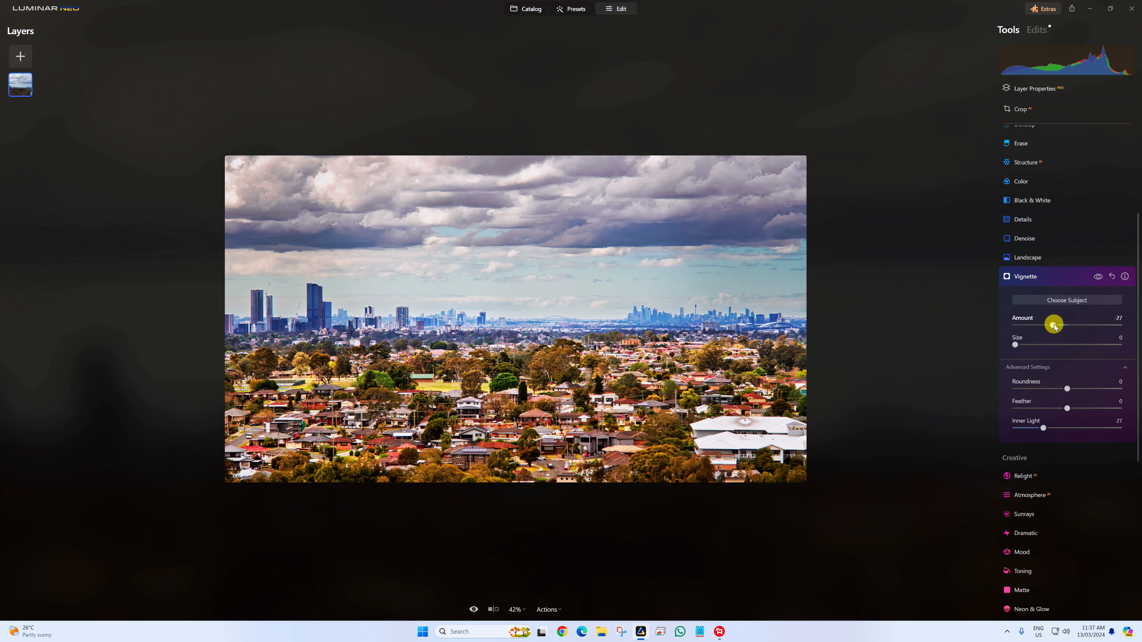
pyautogui.moveTo(1054, 327)
pyautogui.mouseDown()
pyautogui.moveTo(1041, 327)
pyautogui.moveTo(1058, 329)
pyautogui.mouseUp()
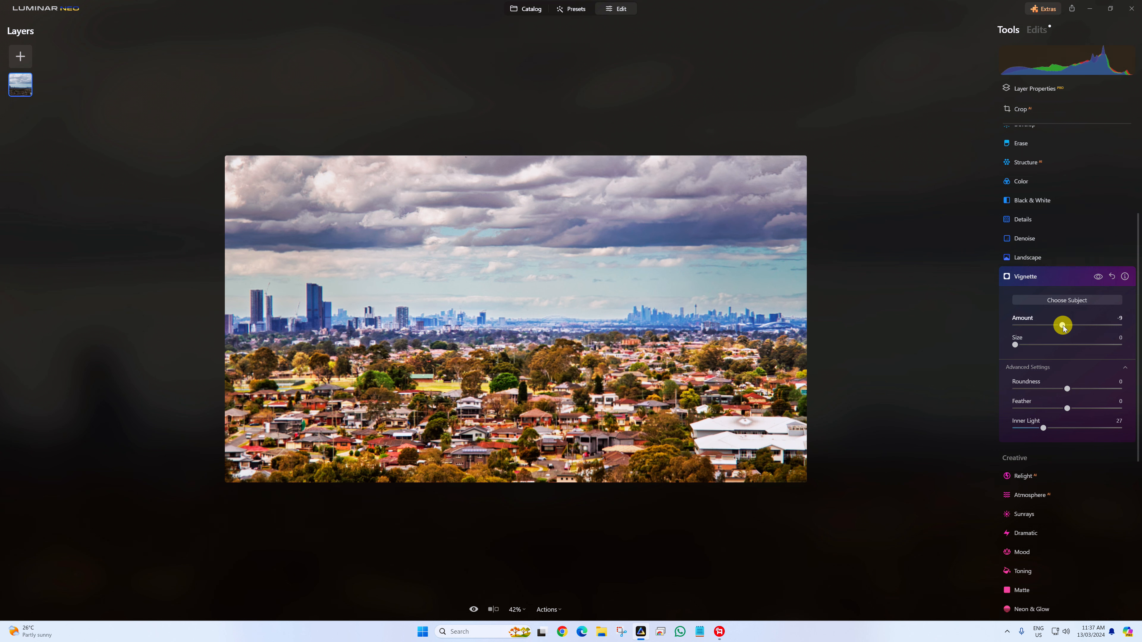
pyautogui.moveTo(1063, 327); pyautogui.dragTo(1057, 327)
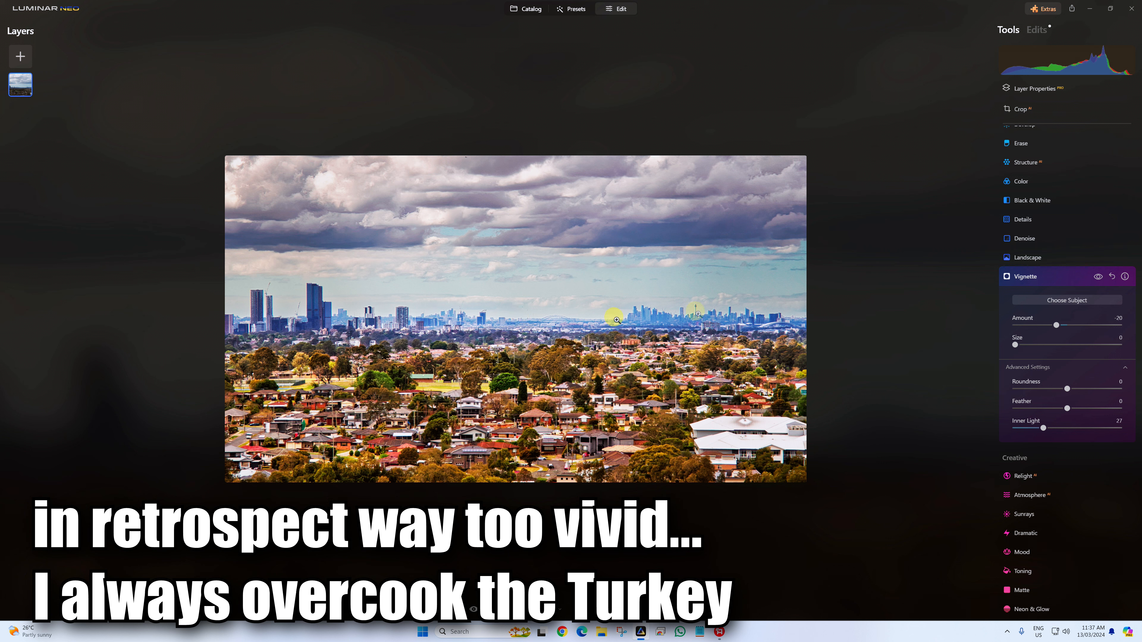
pyautogui.click(1032, 277)
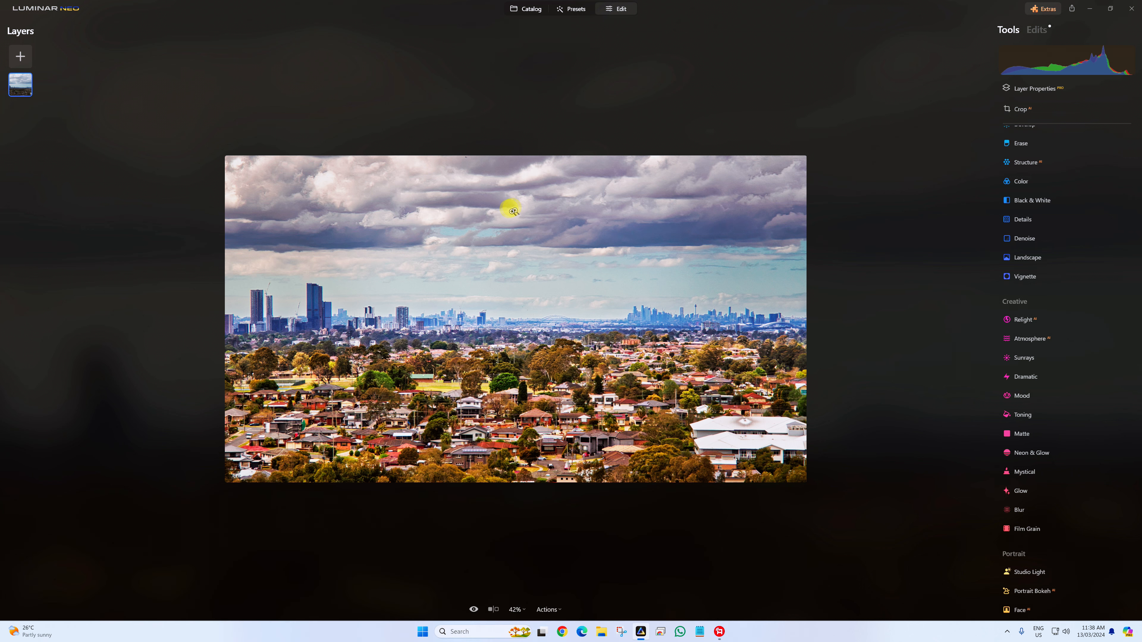
pyautogui.scroll(3, 573, 283)
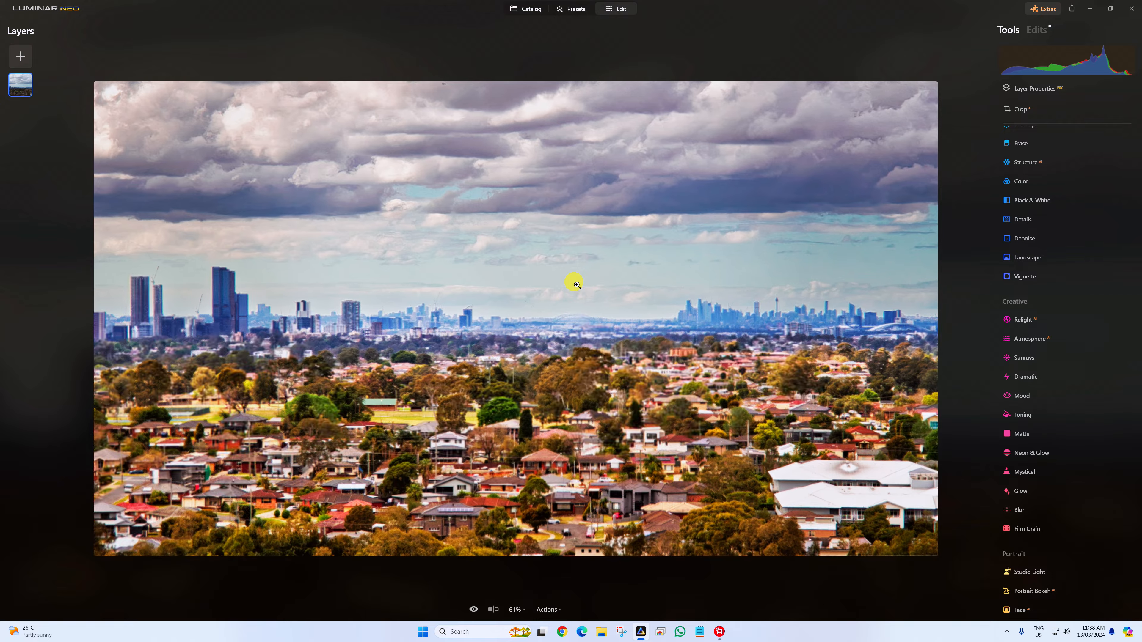
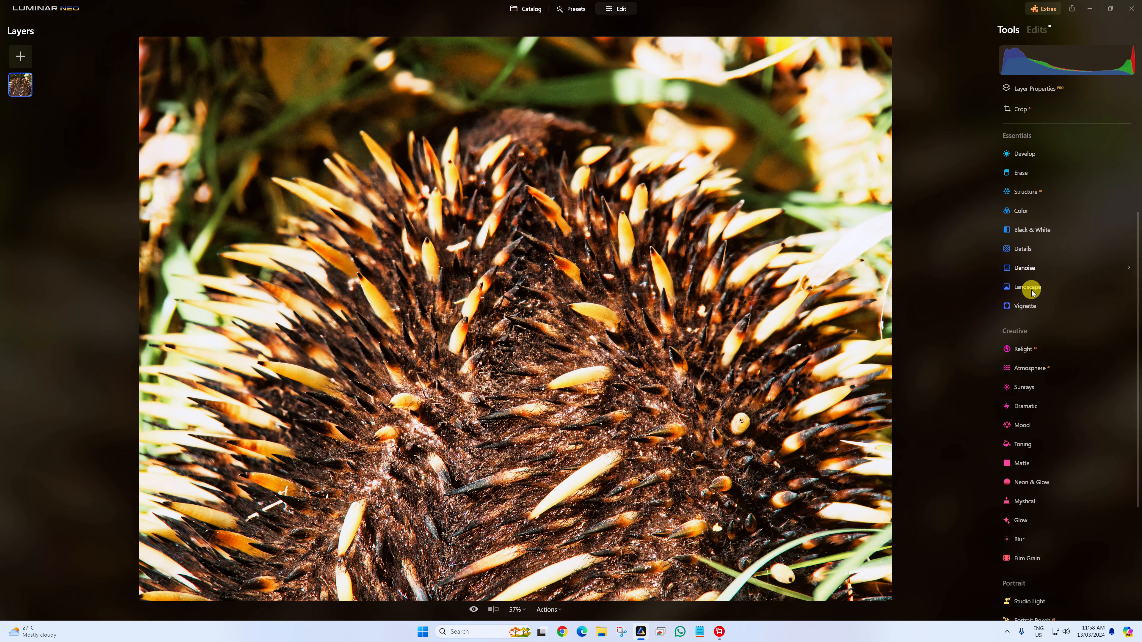
# Darken the echidna photo's edges with a vignette and set the Develop Highlights to -31
pyautogui.click(1027, 307)
pyautogui.moveTo(1069, 356); pyautogui.dragTo(1030, 355)
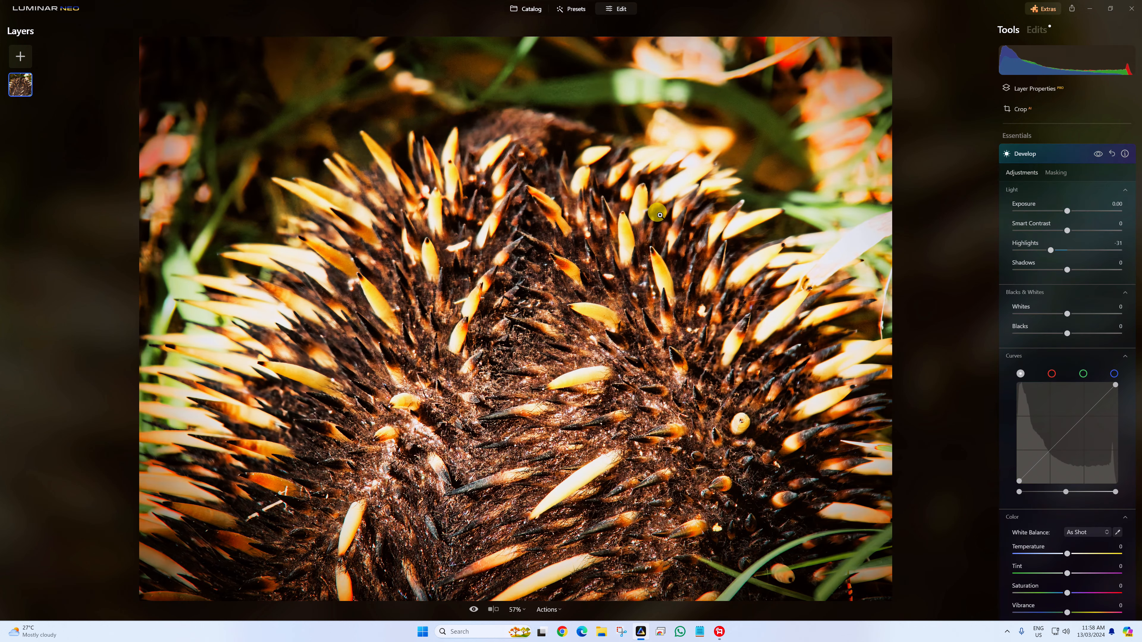
pyautogui.scroll(-5, 660, 214)
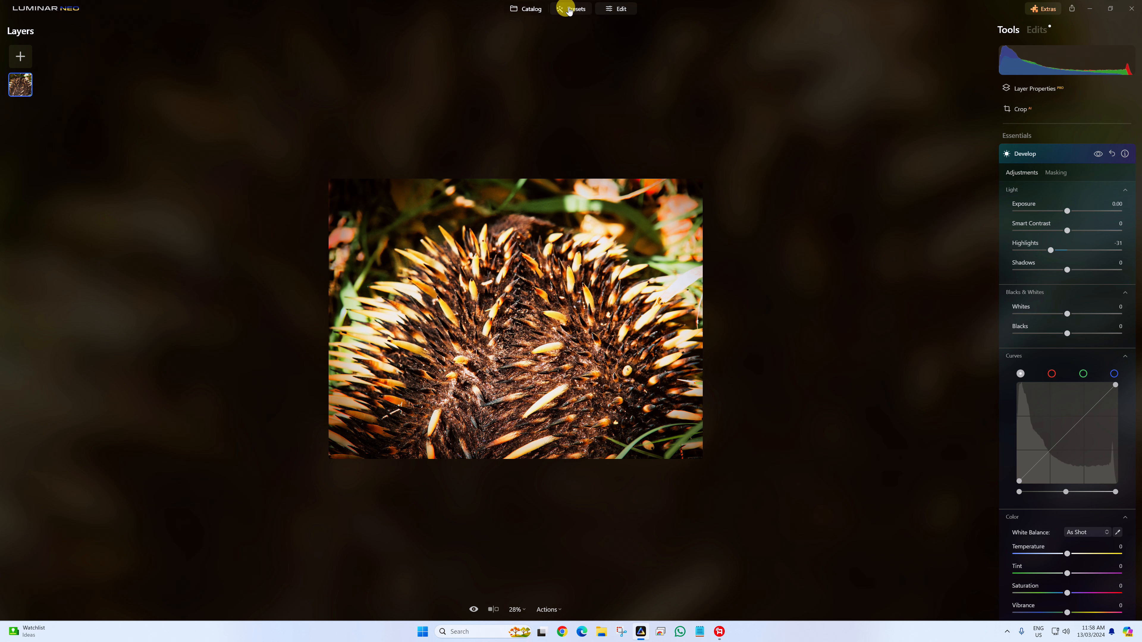
# Extend the echidna photo's left edge slightly with GenExpand, leaving the prompt empty
pyautogui.click(528, 10)
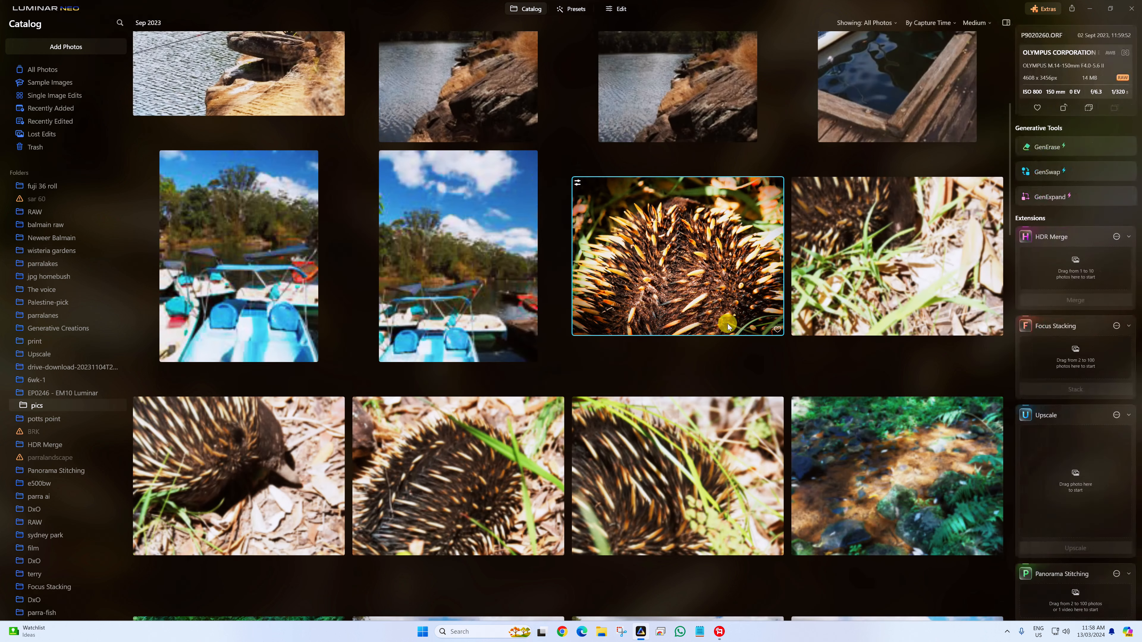
pyautogui.moveTo(670, 269); pyautogui.dragTo(1049, 196)
pyautogui.click(321, 297)
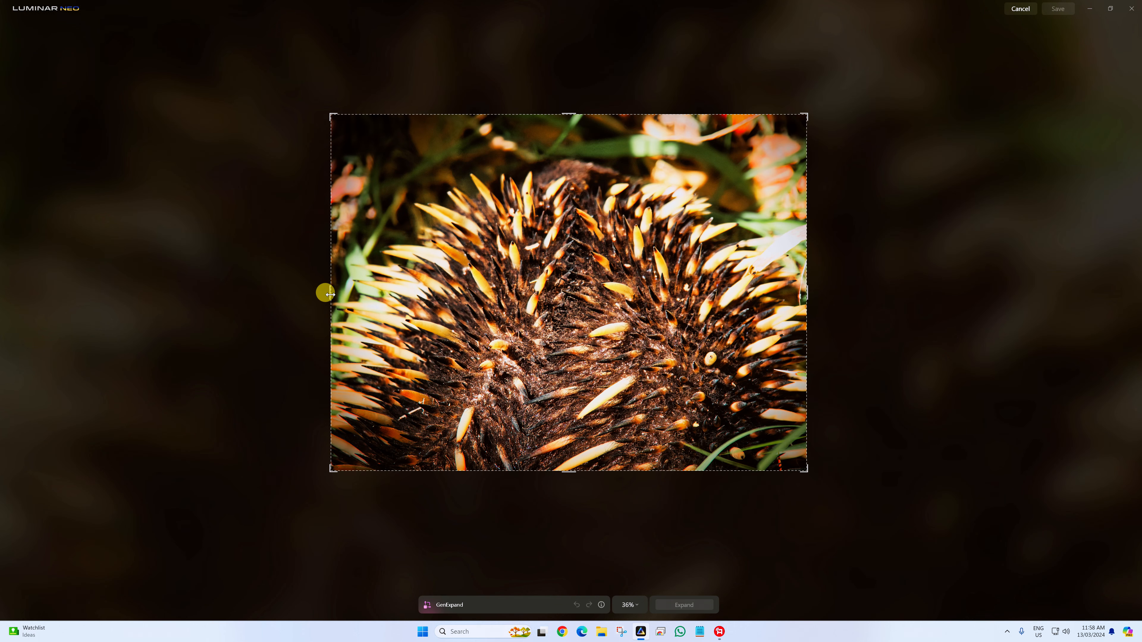
pyautogui.moveTo(325, 294); pyautogui.dragTo(306, 293)
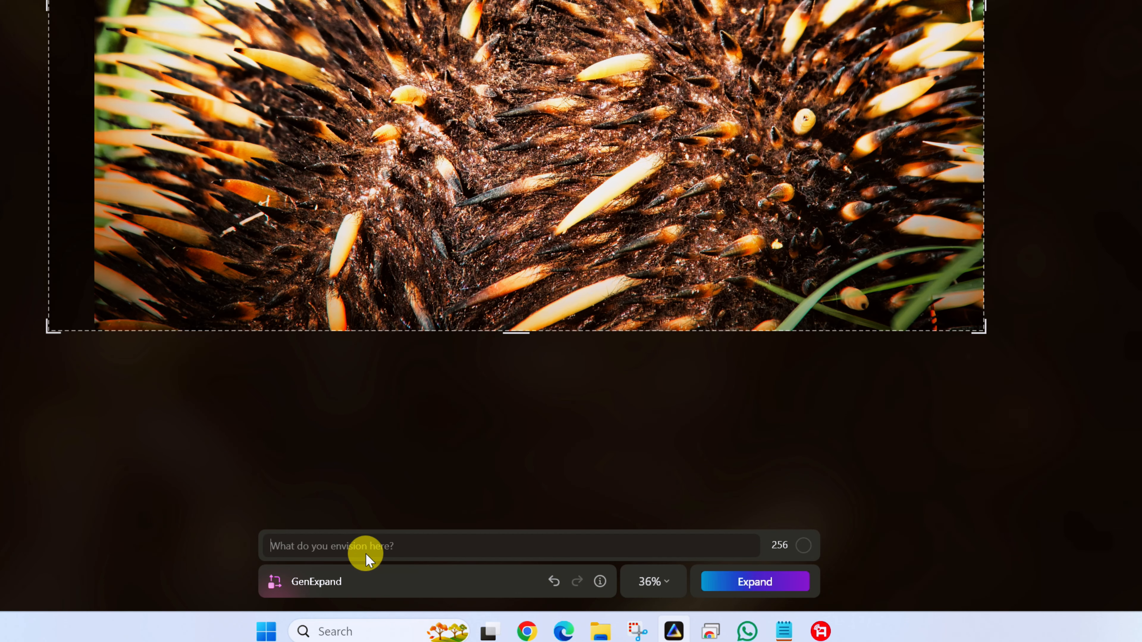
pyautogui.click(372, 548)
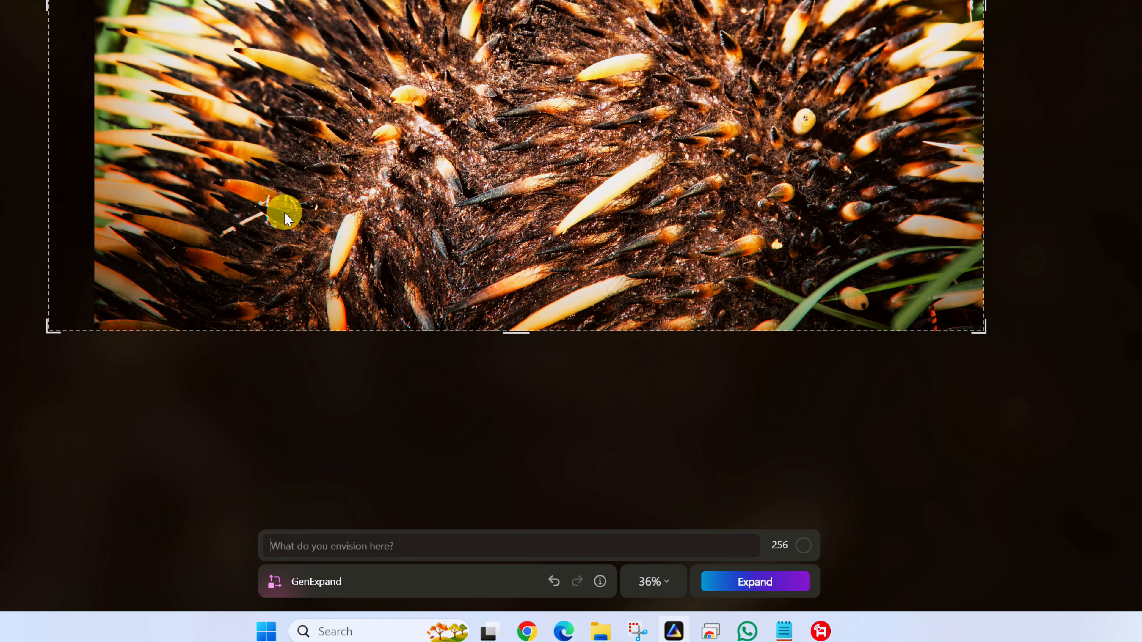
pyautogui.click(766, 584)
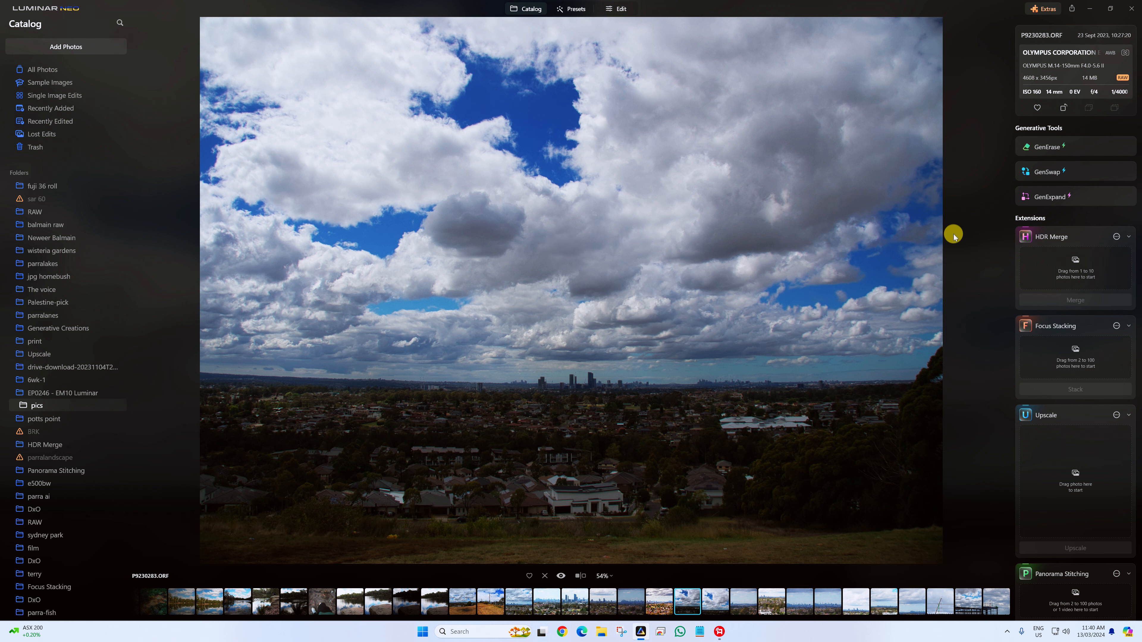
# Open the skyline photo P9230283.ORF for editing, change its camera profile and enable Auto Distortion Corrections
pyautogui.press('e')
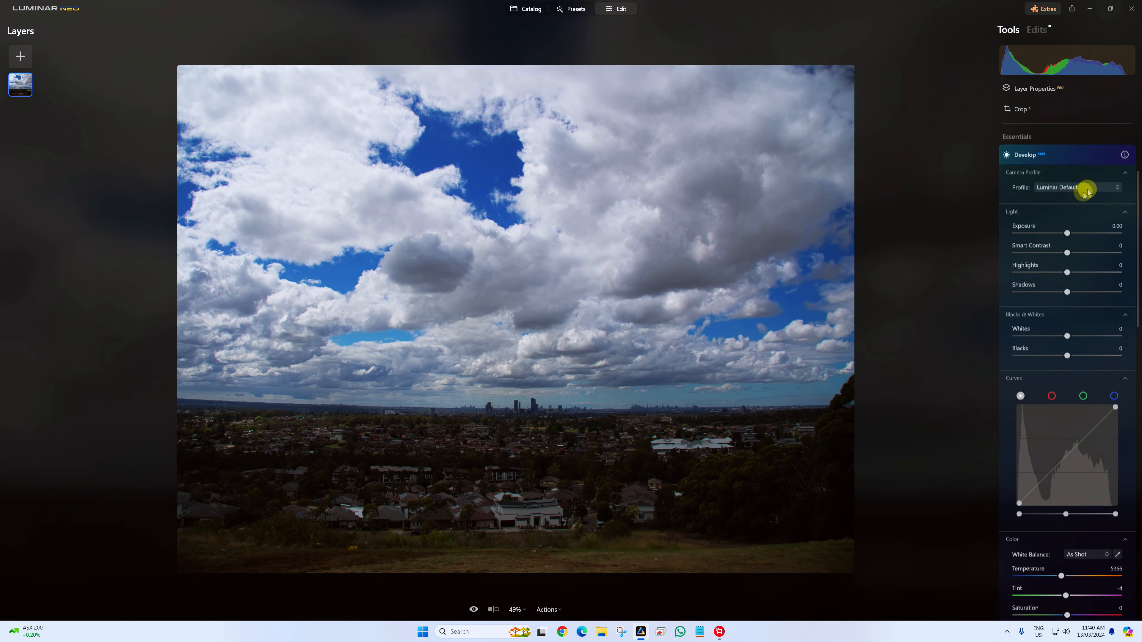
pyautogui.click(1080, 187)
pyautogui.scroll(-8, 1017, 278)
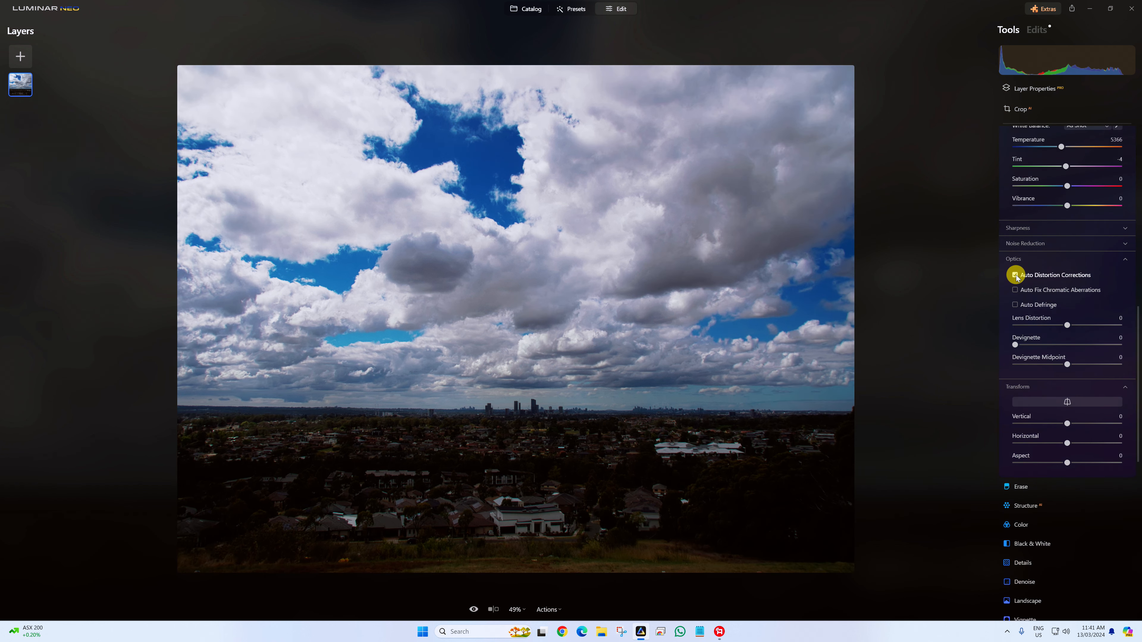
pyautogui.click(1035, 258)
# Mask the Develop adjustments to the land by selecting the sky with Mask AI and inverting it, and display the mask
pyautogui.click(1056, 176)
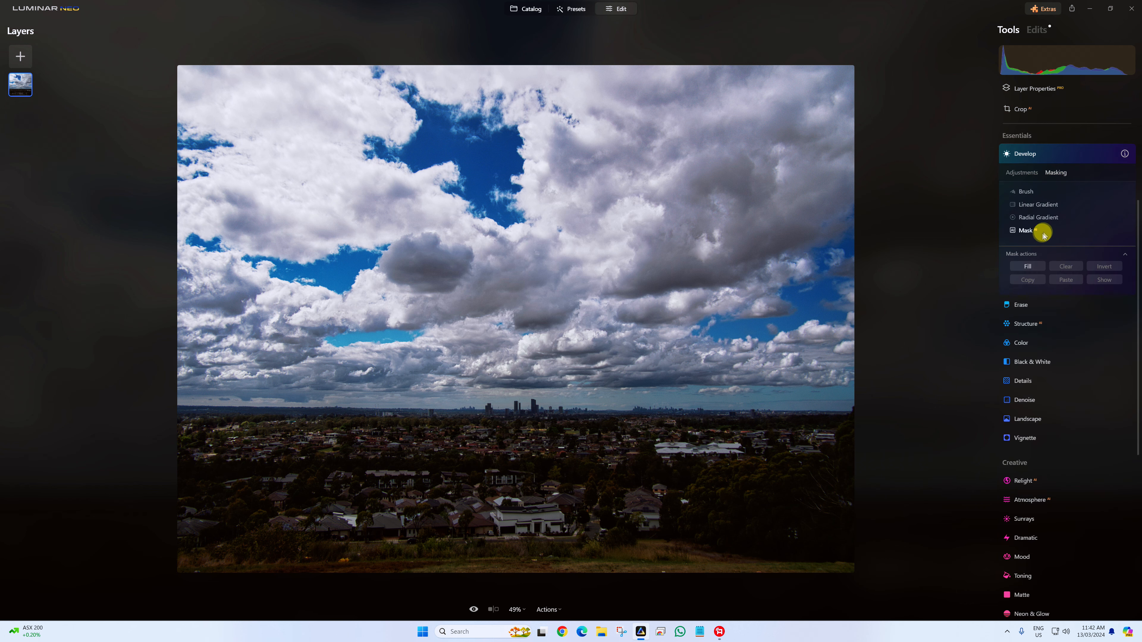
pyautogui.click(1026, 230)
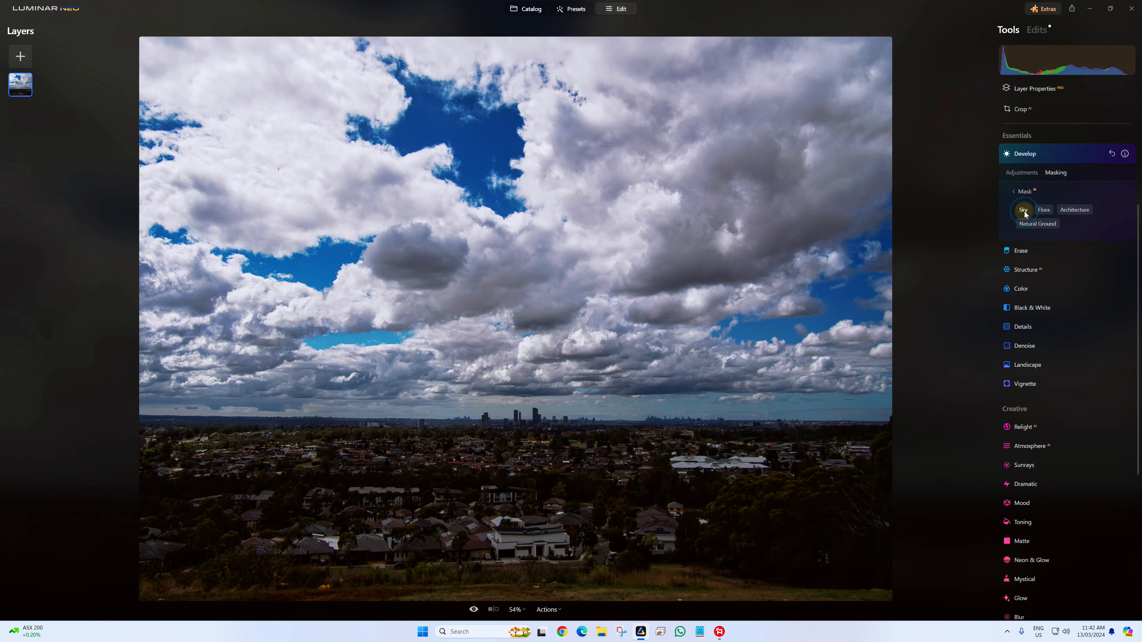
pyautogui.click(1024, 211)
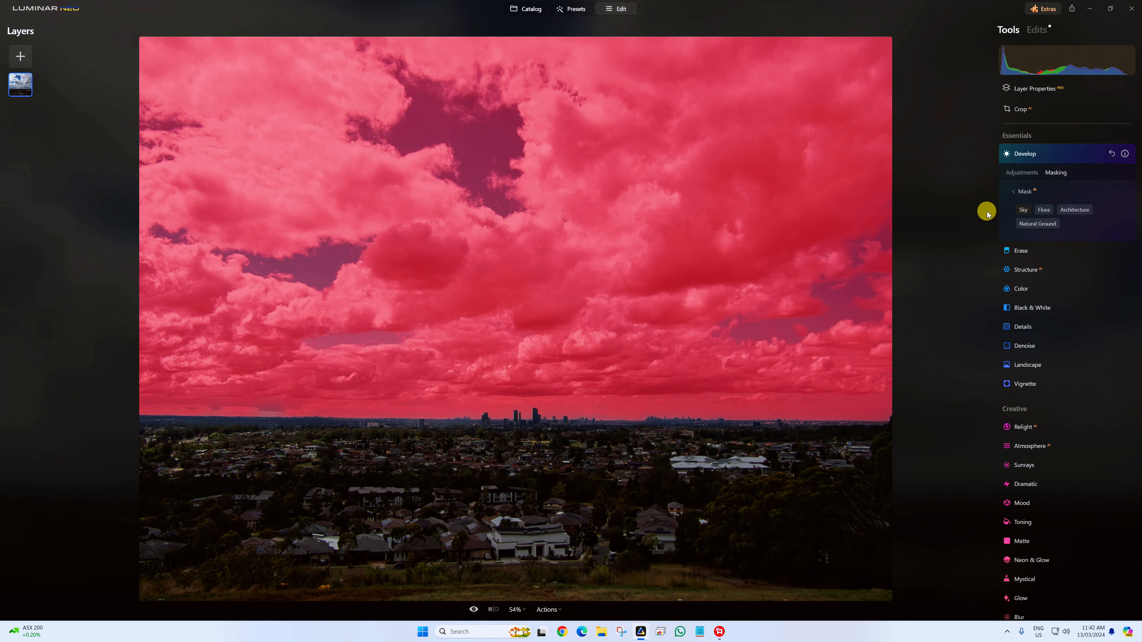
pyautogui.click(1019, 192)
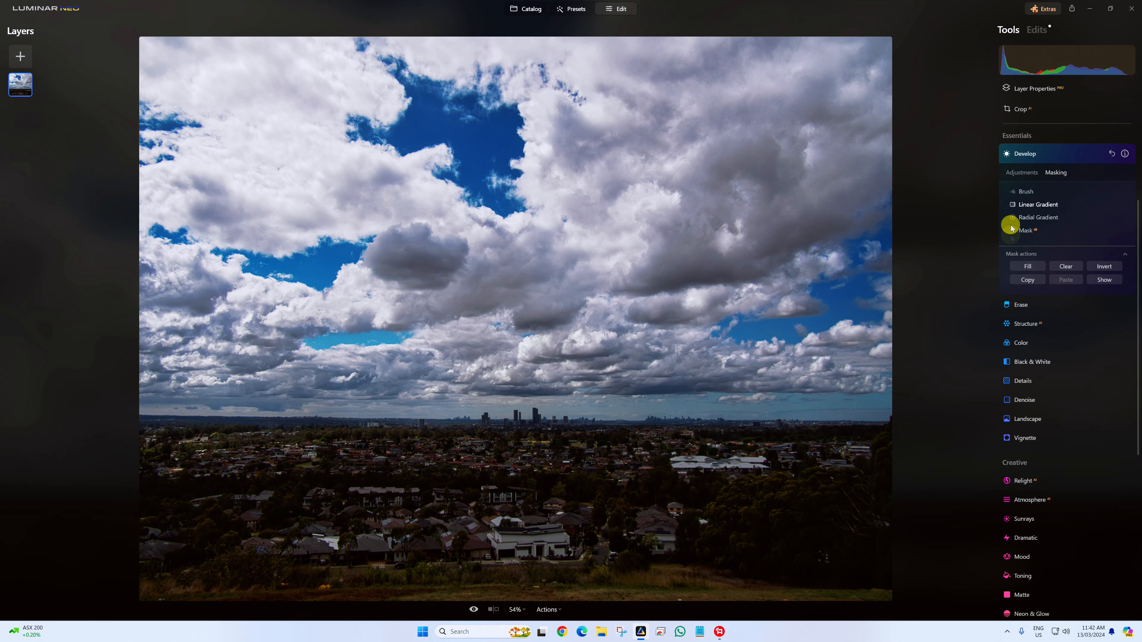
pyautogui.click(1104, 266)
pyautogui.click(1106, 280)
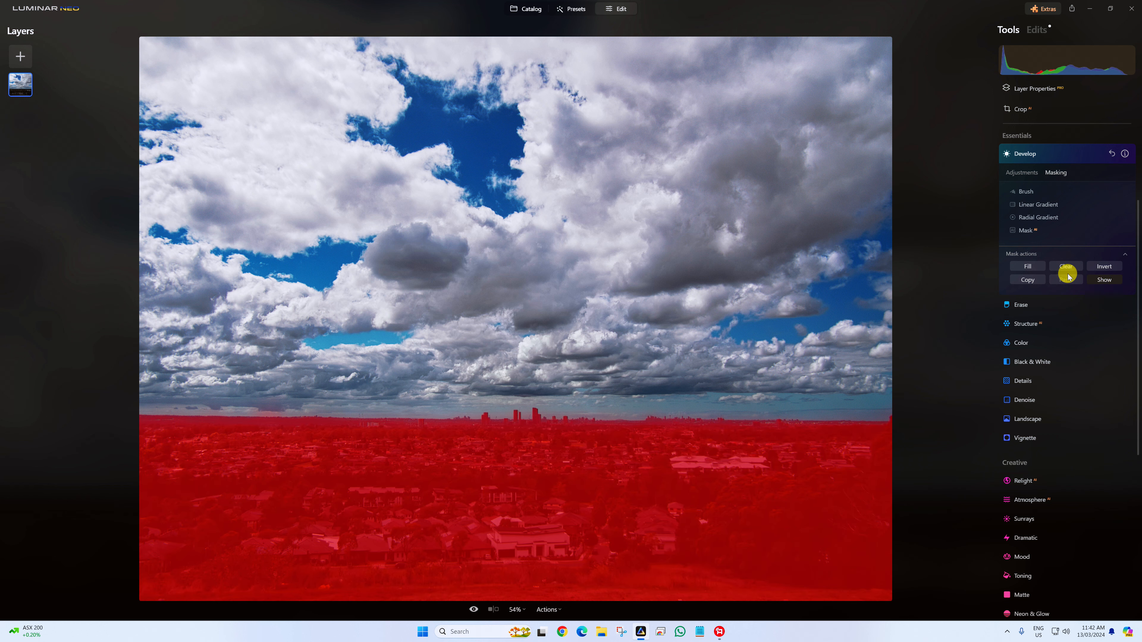
# Brighten the masked land by raising Exposure, setting Highlights to -29 and Shadows to 29, and nudging the curve's white point inward
pyautogui.click(1022, 173)
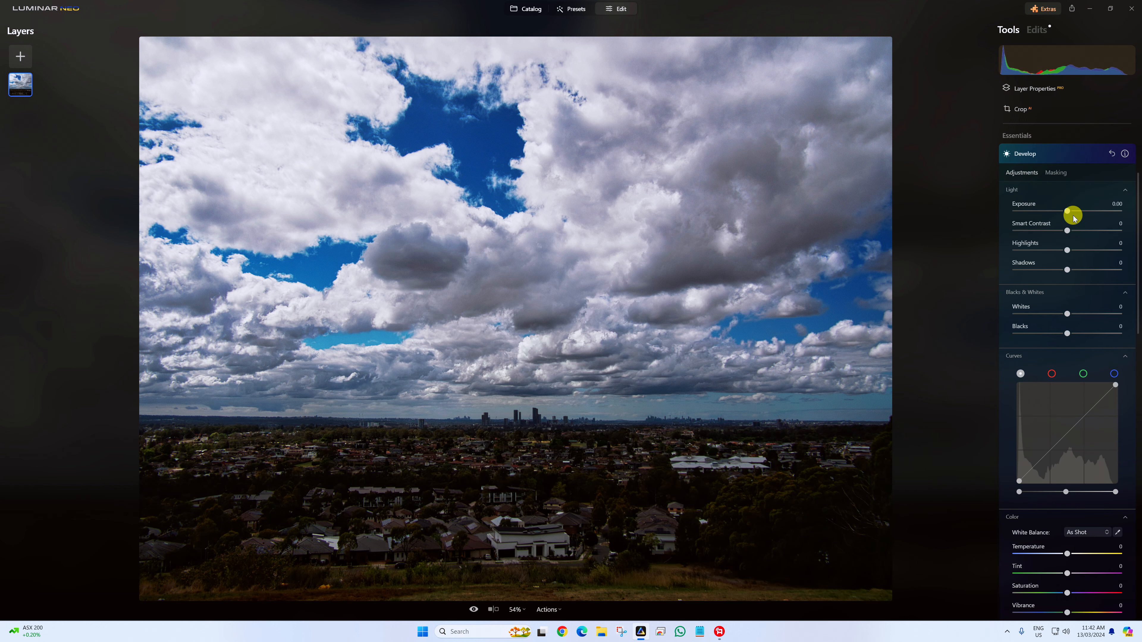
pyautogui.moveTo(1067, 212); pyautogui.dragTo(1077, 210)
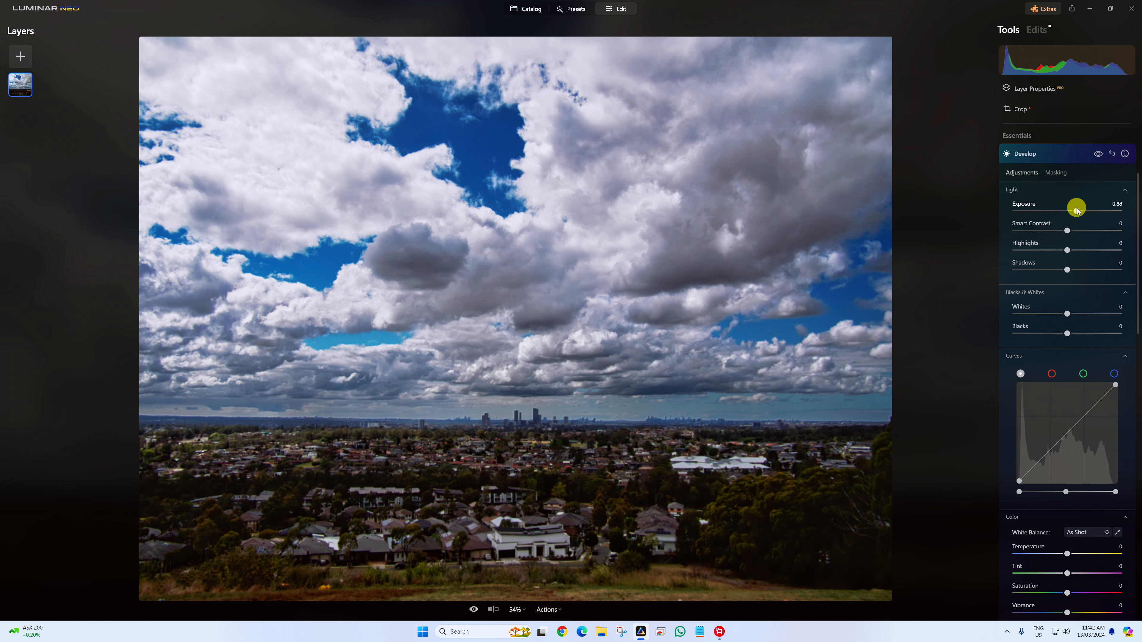
pyautogui.moveTo(1077, 211); pyautogui.dragTo(1081, 212)
pyautogui.moveTo(1067, 250); pyautogui.dragTo(1052, 250)
pyautogui.scroll(-3, 1070, 434)
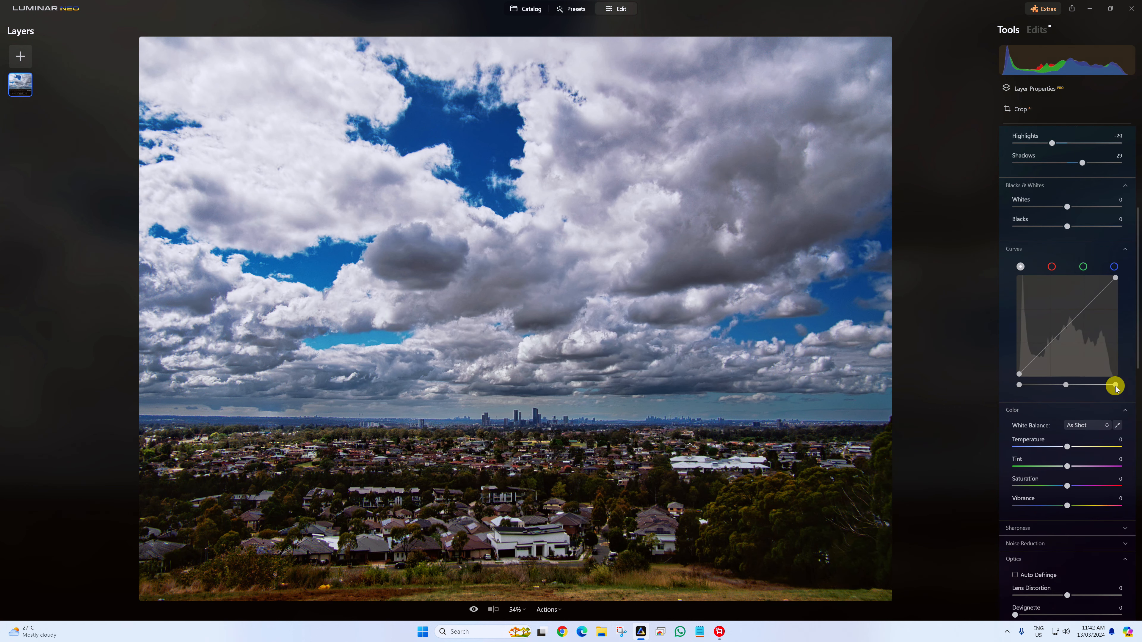
pyautogui.moveTo(1116, 386); pyautogui.dragTo(1115, 386)
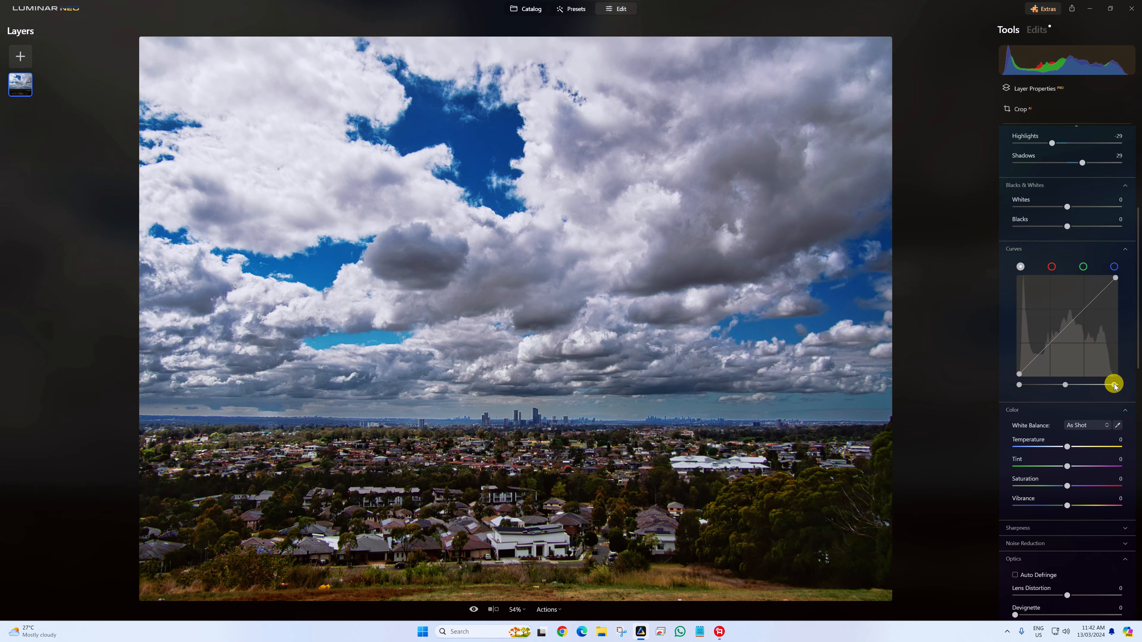
# Apply Supercontrast with Highlights Contrast 21, Highlights Balance -65, Shadows Contrast 27 and Shadows Balance -13, and compare before and after
pyautogui.scroll(-10, 1040, 316)
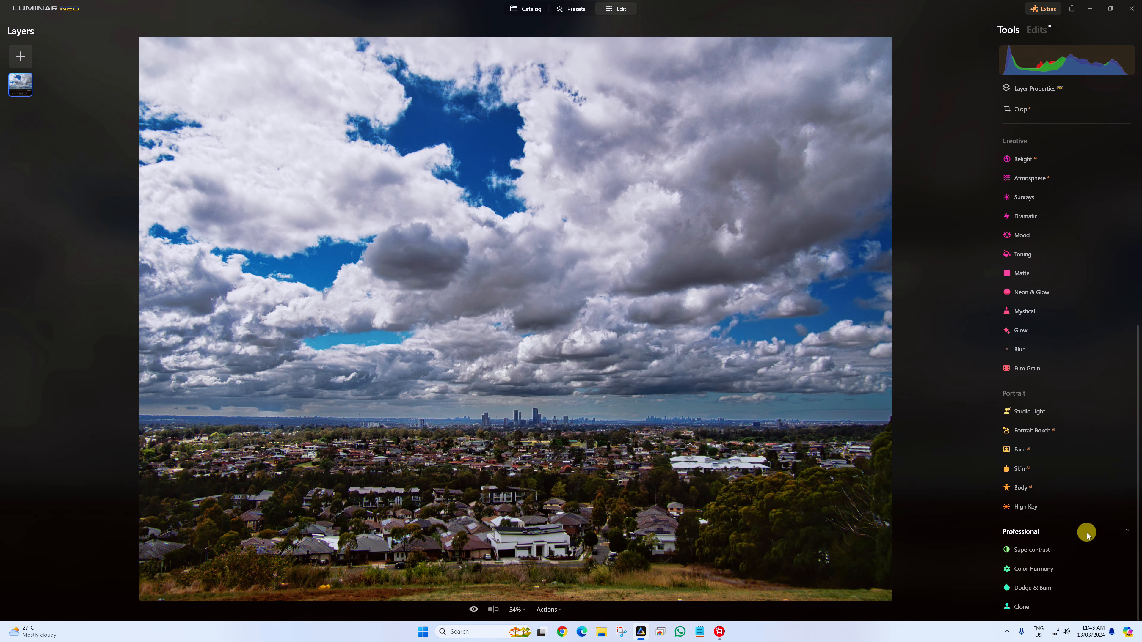
pyautogui.click(1037, 550)
pyautogui.moveTo(1053, 441); pyautogui.dragTo(1031, 448)
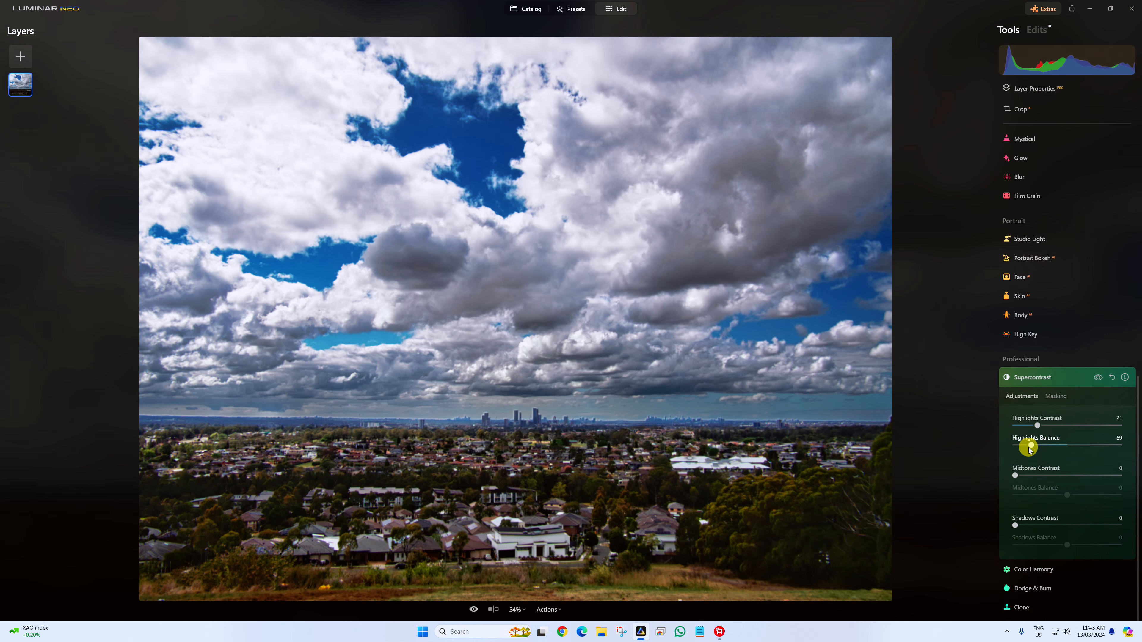
pyautogui.click(1099, 378)
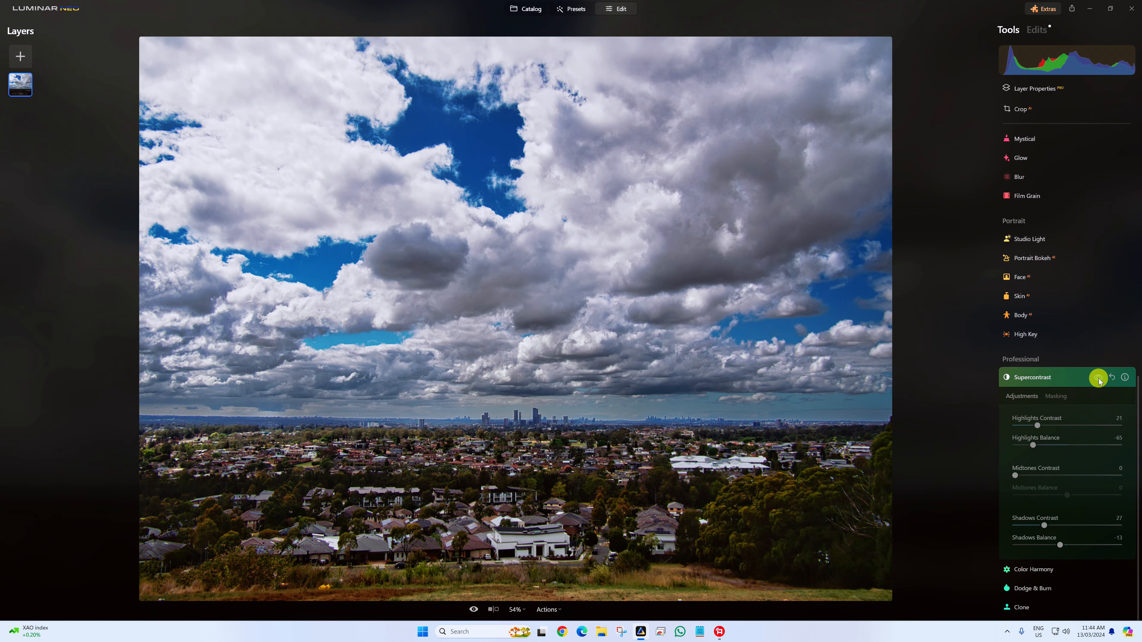
pyautogui.click(1099, 378)
pyautogui.click(1098, 378)
pyautogui.click(1099, 378)
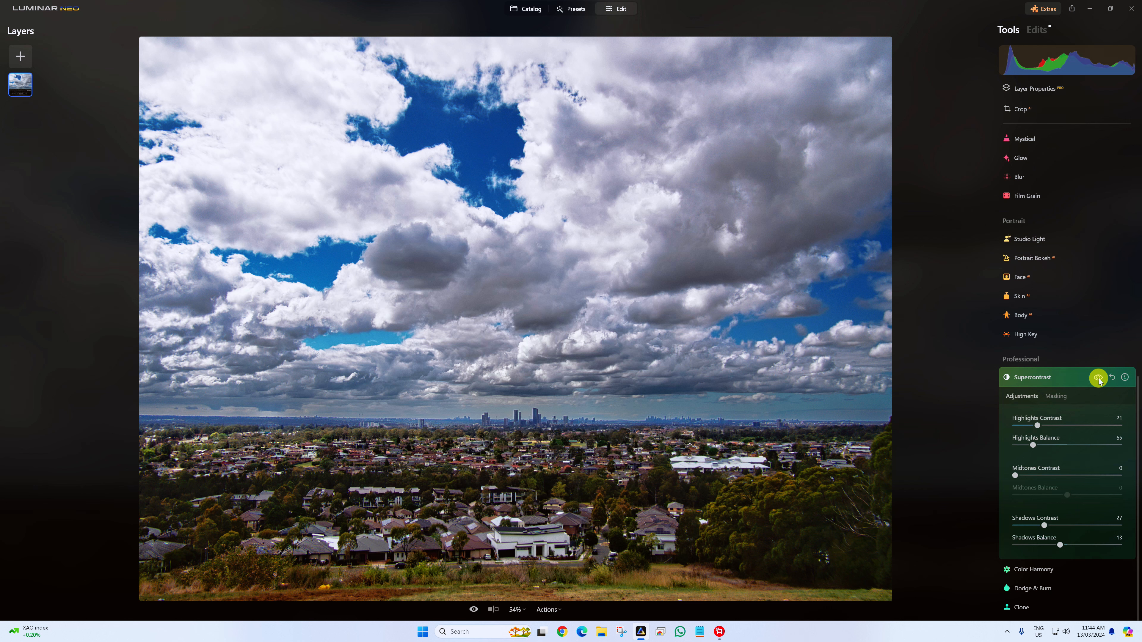
pyautogui.click(1029, 377)
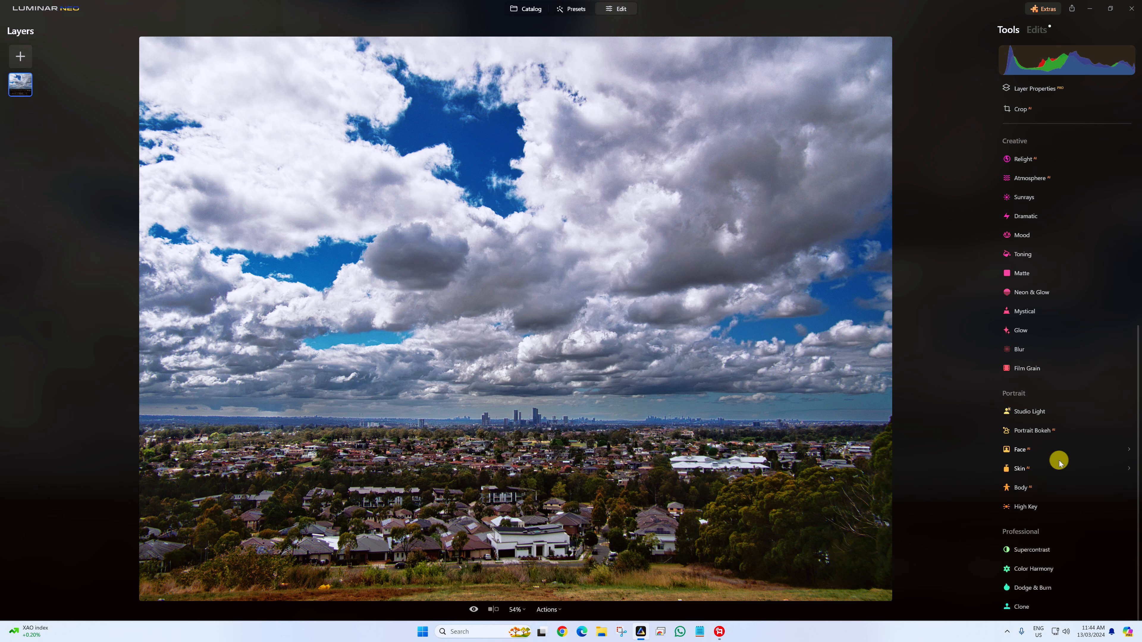
# Apply Universal Supersharp at the Low level and restrict it with a linear gradient mask placed around the horizon
pyautogui.scroll(8, 1019, 275)
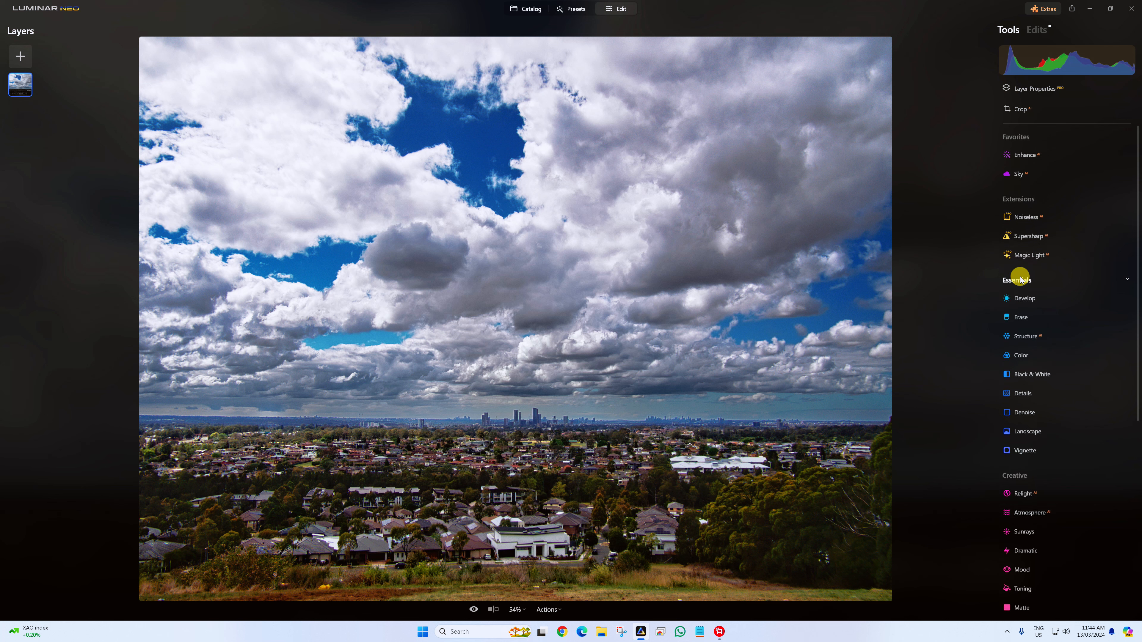
pyautogui.click(1030, 236)
pyautogui.click(1029, 212)
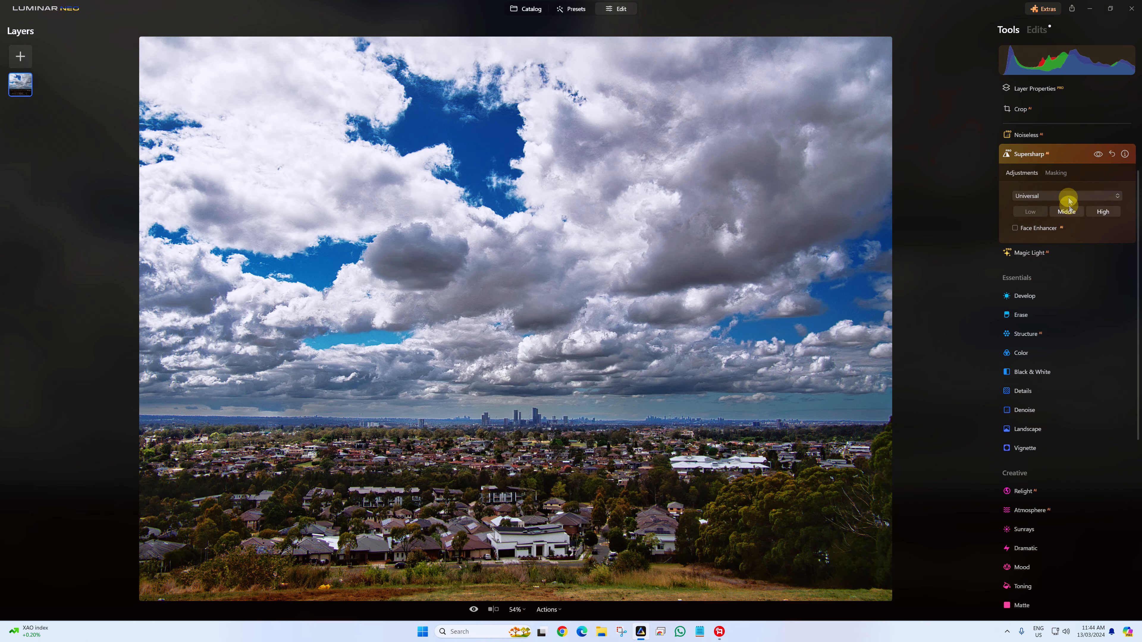
pyautogui.click(1064, 174)
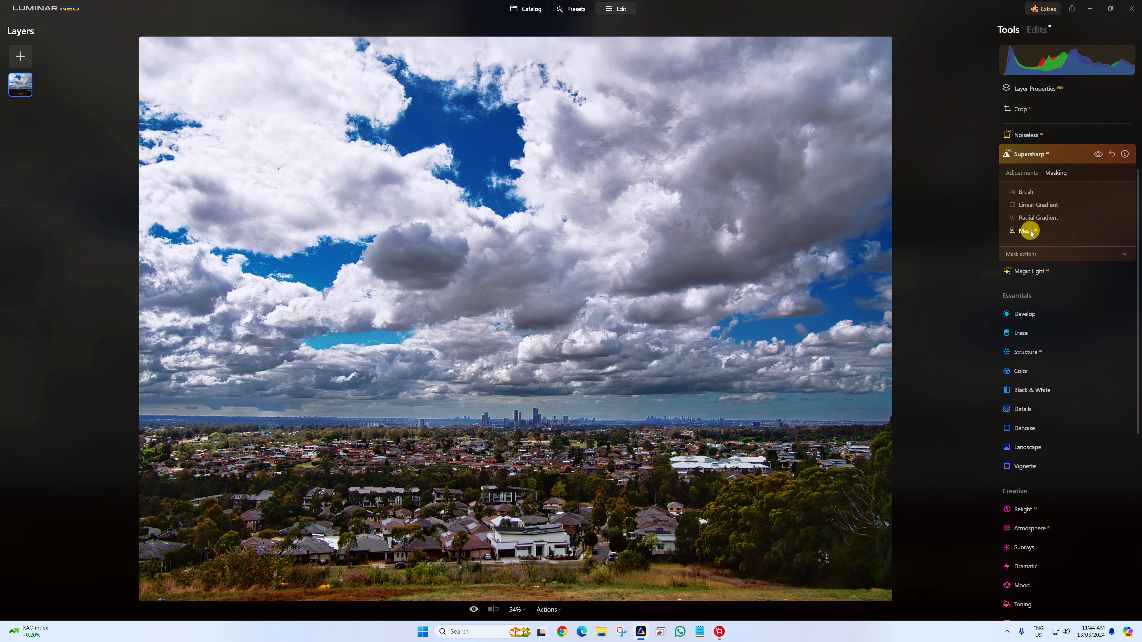
pyautogui.click(1034, 204)
pyautogui.moveTo(503, 413); pyautogui.dragTo(501, 378)
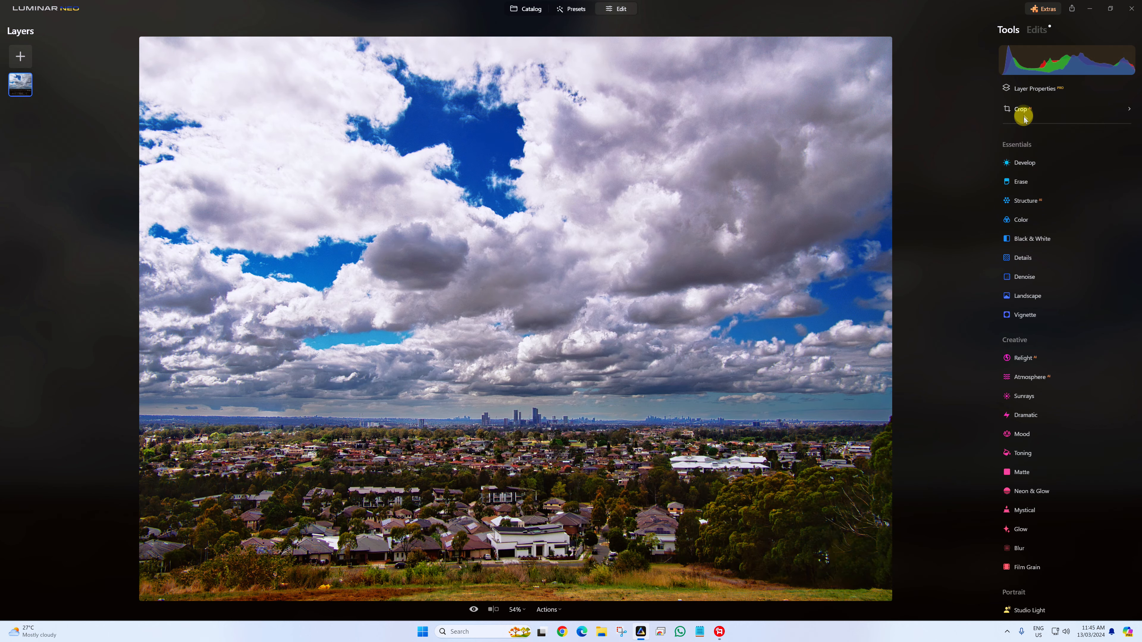
# Crop the skyline photo to a 16:10 ratio, trimming mostly sky and a little foreground
pyautogui.click(1021, 110)
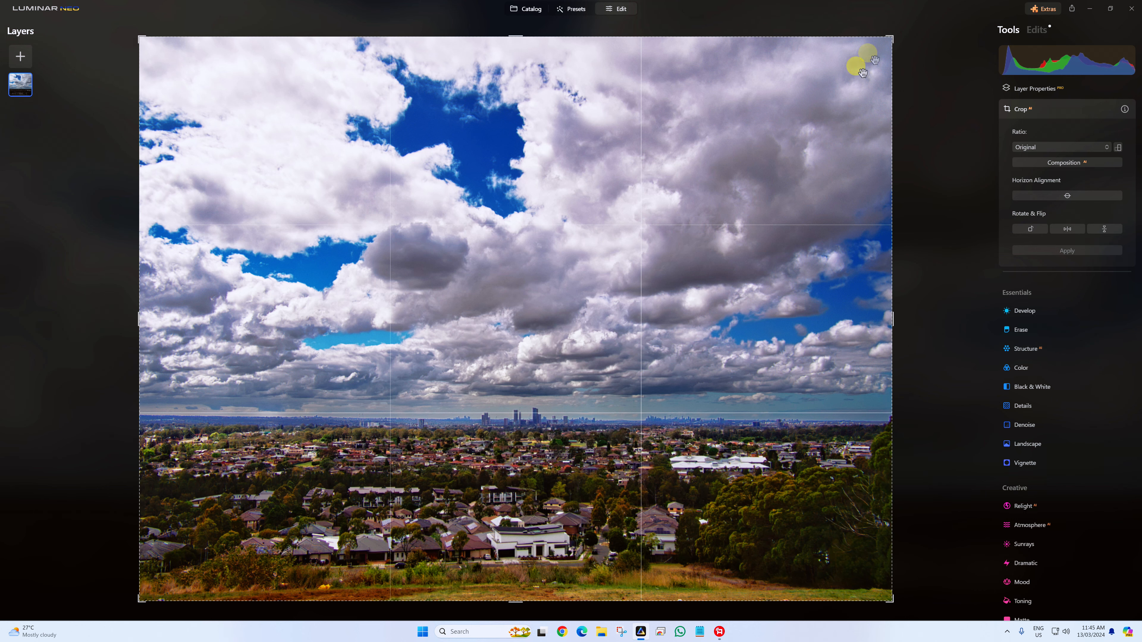
pyautogui.moveTo(890, 36); pyautogui.dragTo(863, 71)
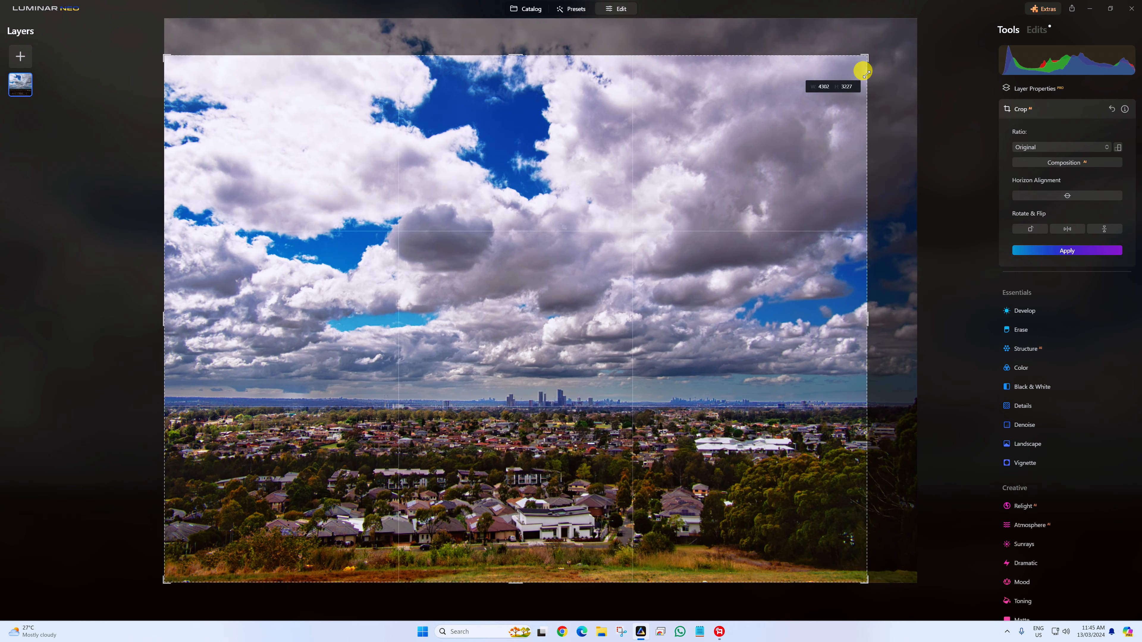
pyautogui.click(1034, 147)
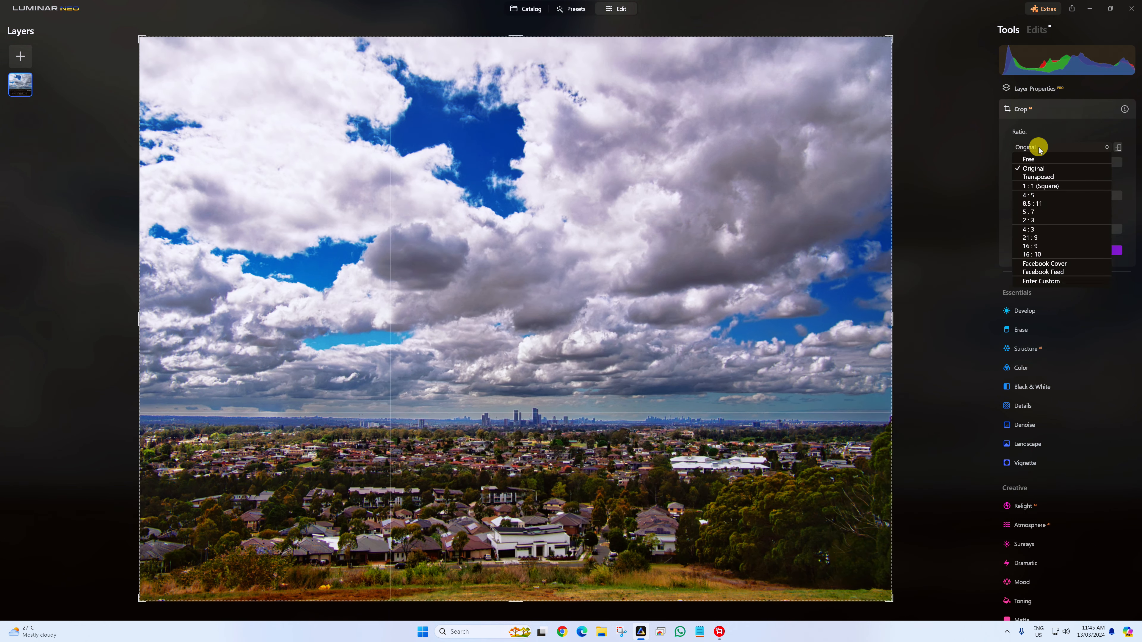
pyautogui.click(1065, 255)
pyautogui.moveTo(681, 265); pyautogui.dragTo(655, 239)
pyautogui.click(1063, 249)
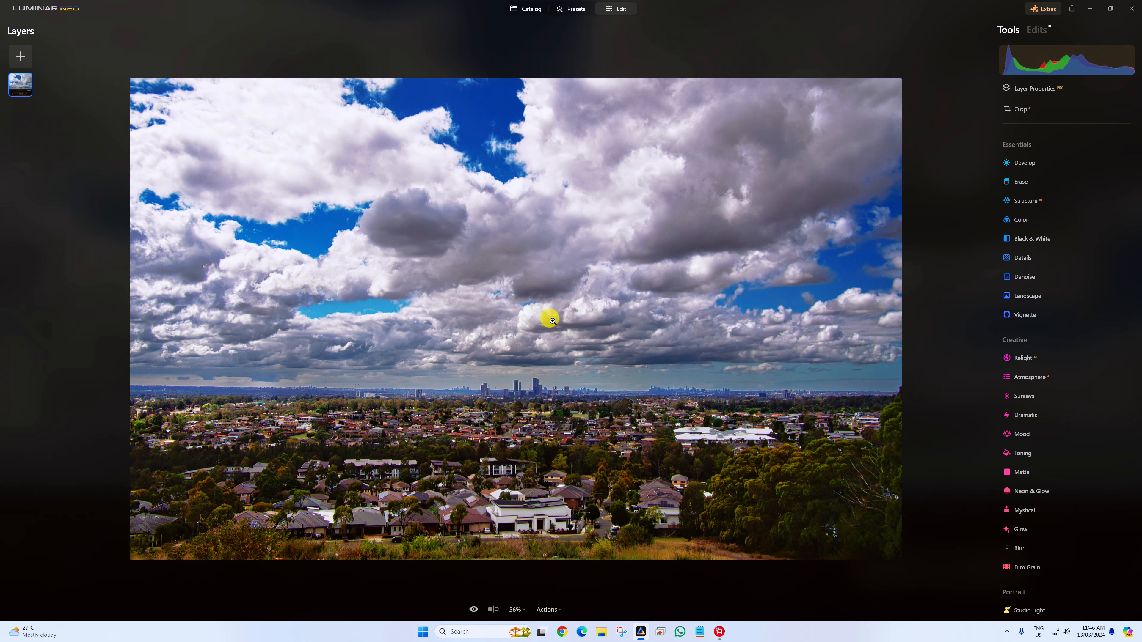
# Strengthen the photo's colors and set the Develop Lens Distortion to 24
pyautogui.click(1021, 223)
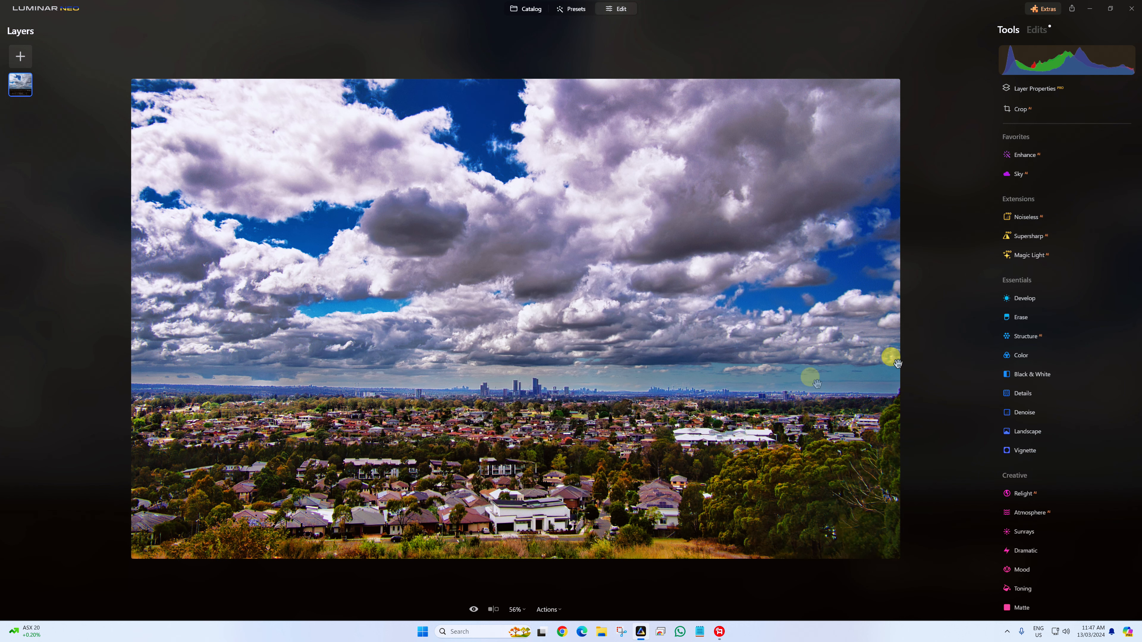
pyautogui.click(1037, 298)
pyautogui.scroll(-5, 1070, 422)
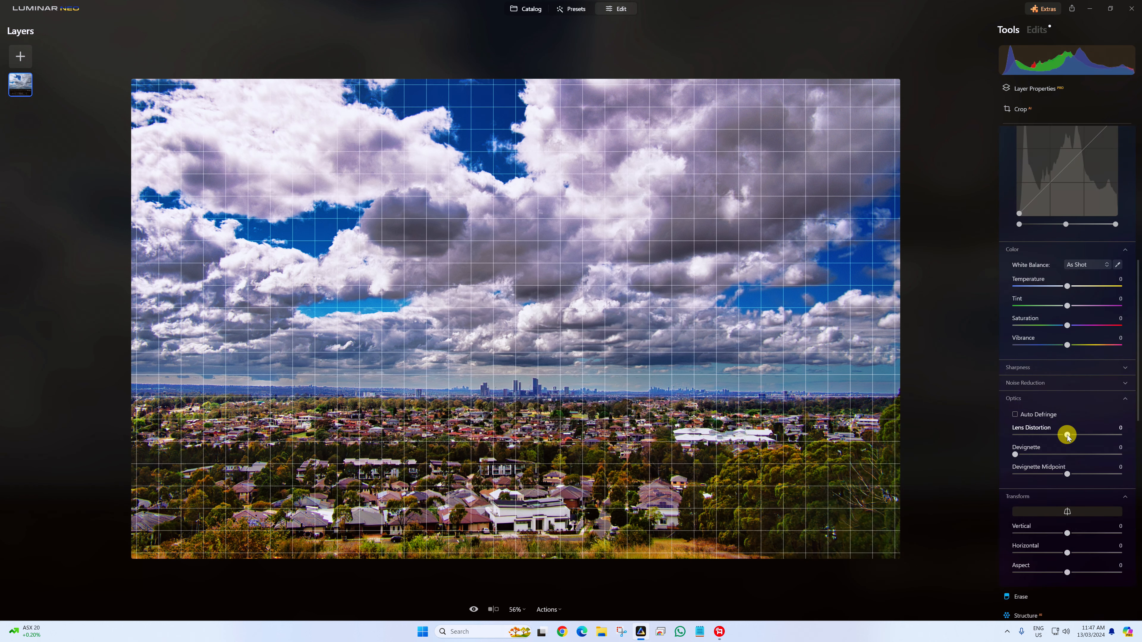
pyautogui.moveTo(1068, 435); pyautogui.dragTo(1078, 434)
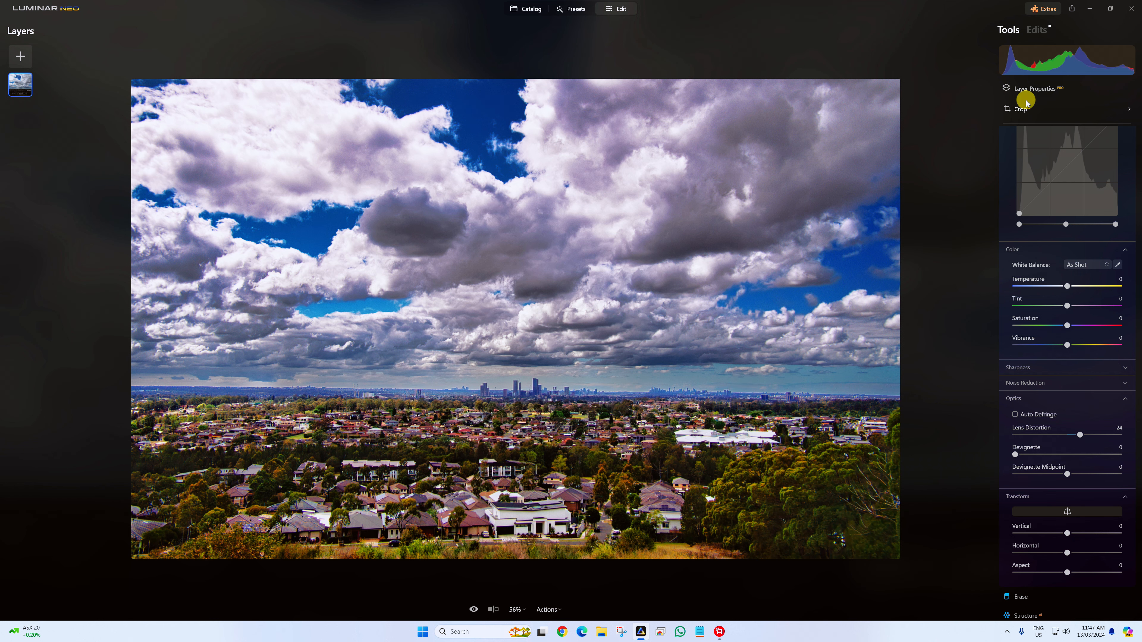
# Refine the framing of the landscape's 16:10 crop and apply it
pyautogui.click(1021, 108)
pyautogui.moveTo(913, 288); pyautogui.dragTo(912, 289)
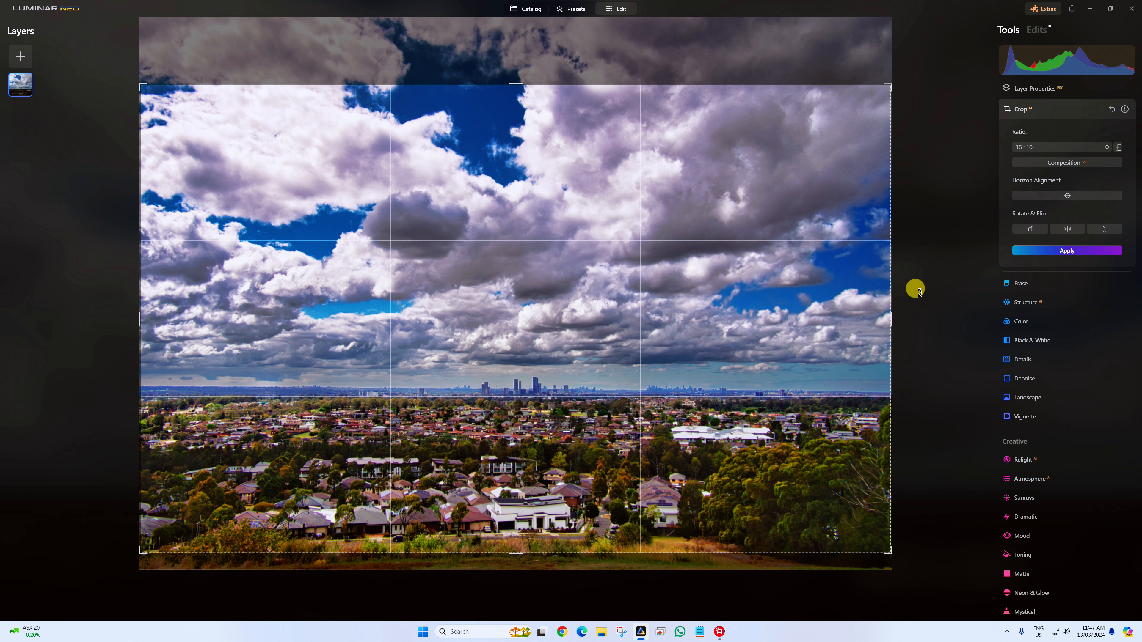
pyautogui.click(1088, 250)
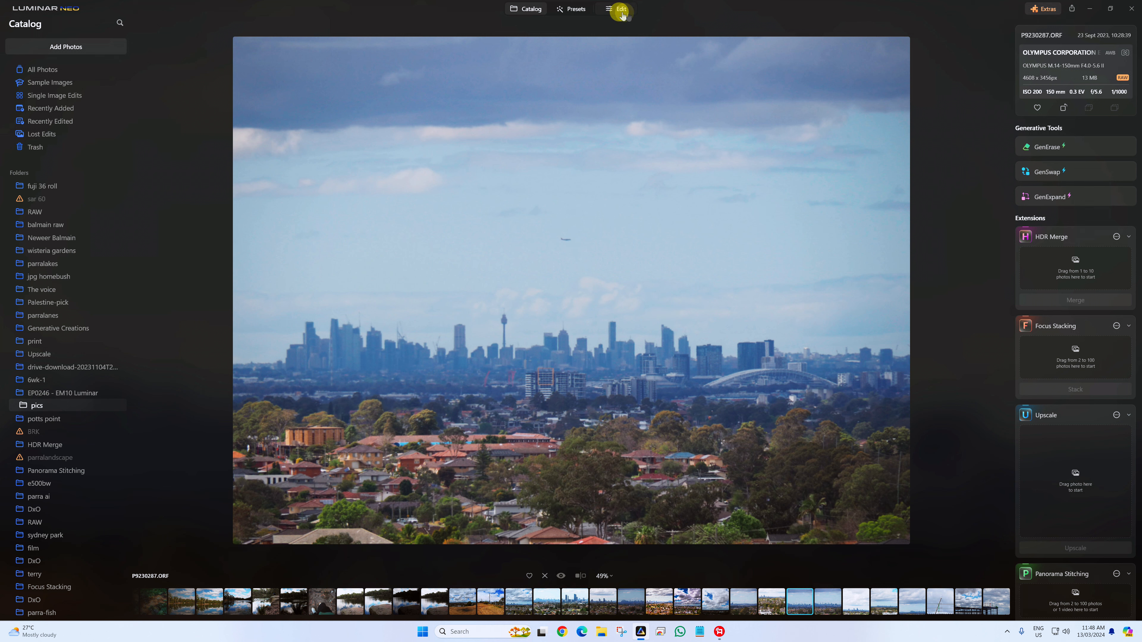
# Open the purchased Perfect Photowalks preset collection for the distant city skyline photo
pyautogui.click(576, 11)
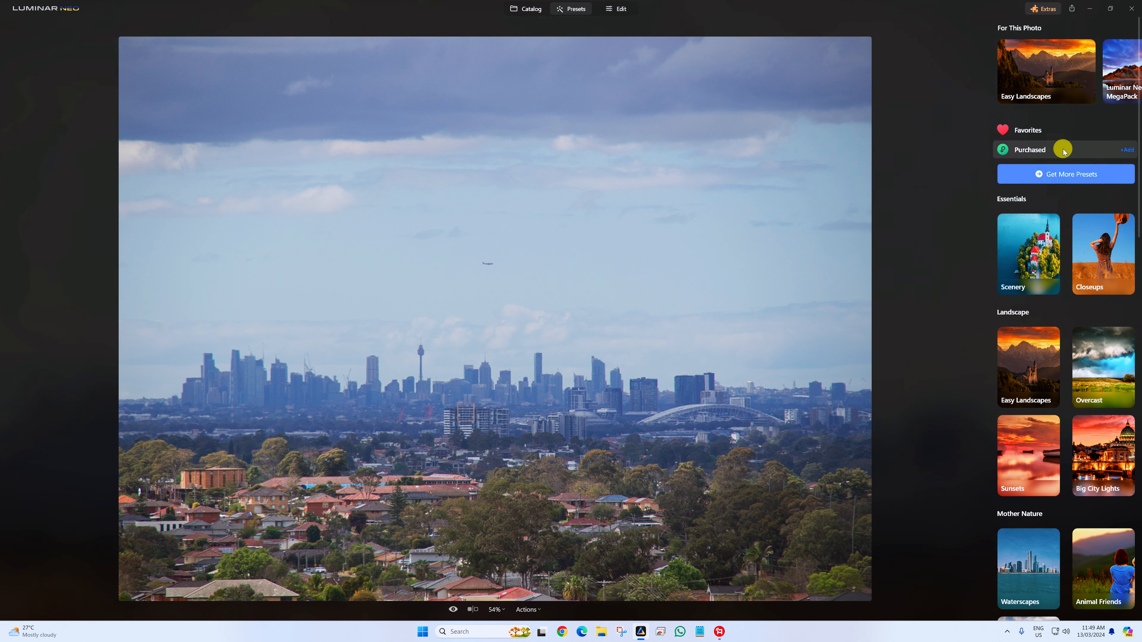
pyautogui.click(1002, 150)
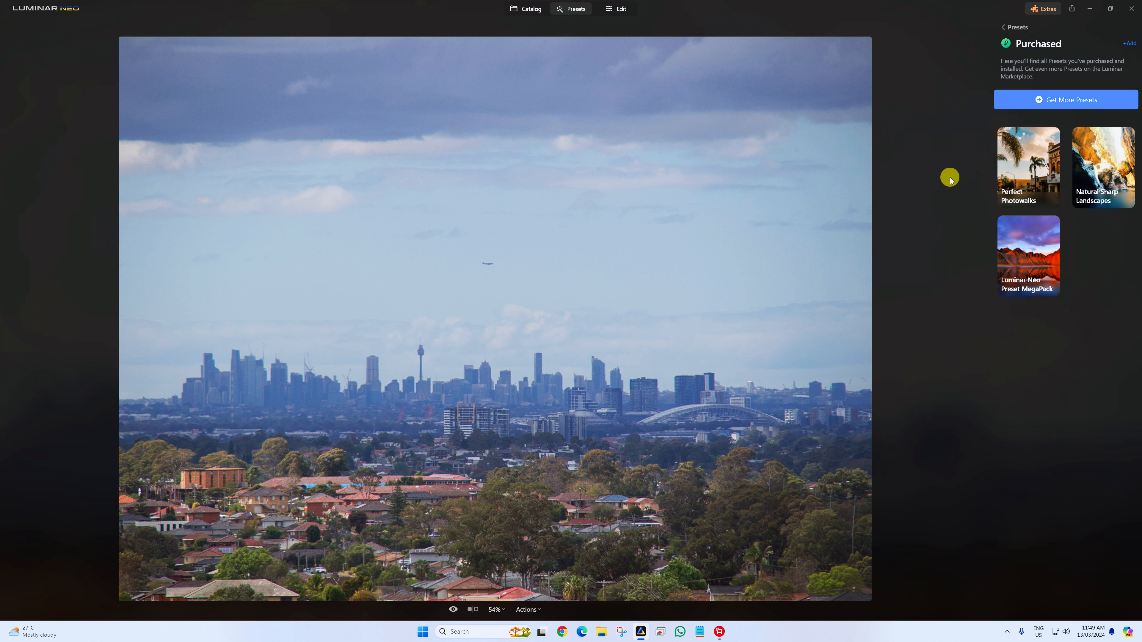
pyautogui.click(1003, 177)
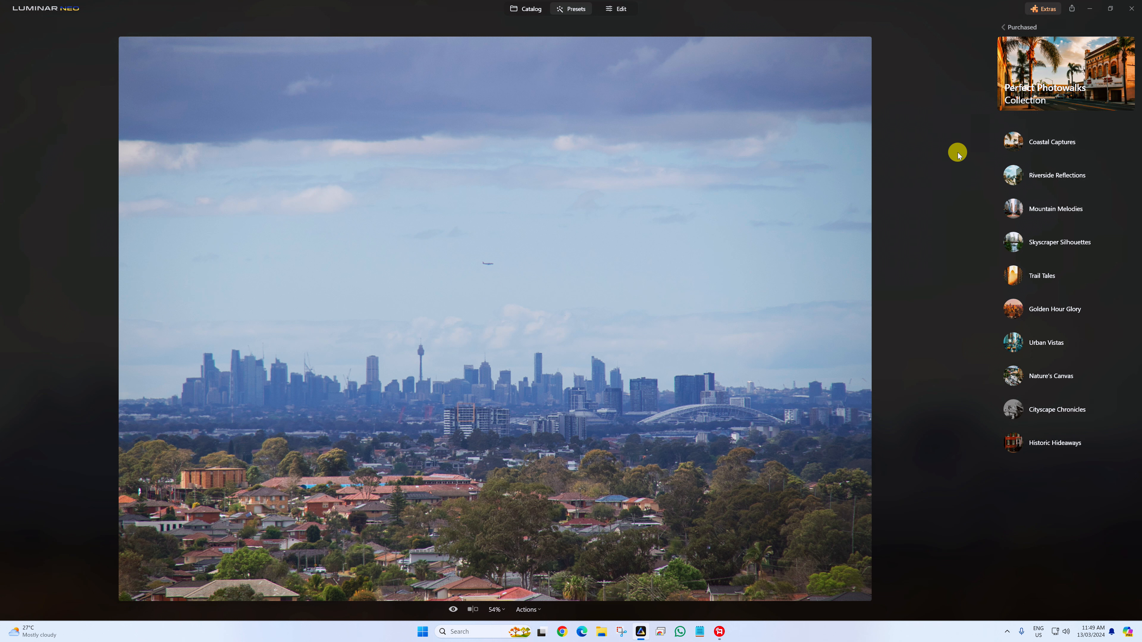
# Preview the Perfect Photowalks presets from Coastal Captures through Trail Tales and apply Skyscraper Silhouettes at 100
pyautogui.click(1052, 147)
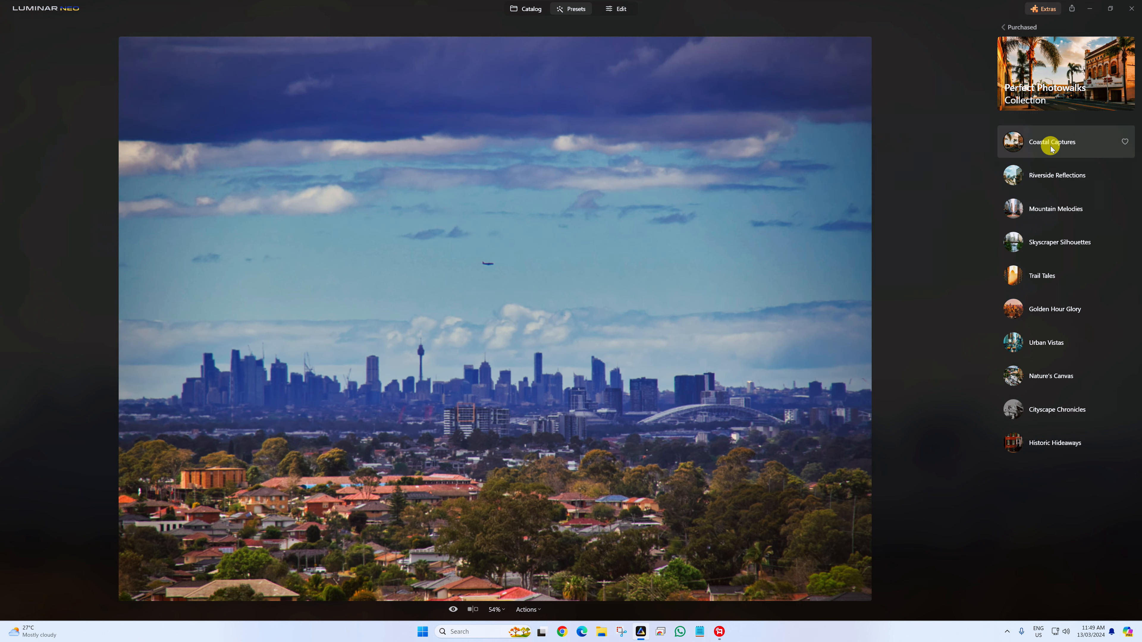
pyautogui.click(1057, 178)
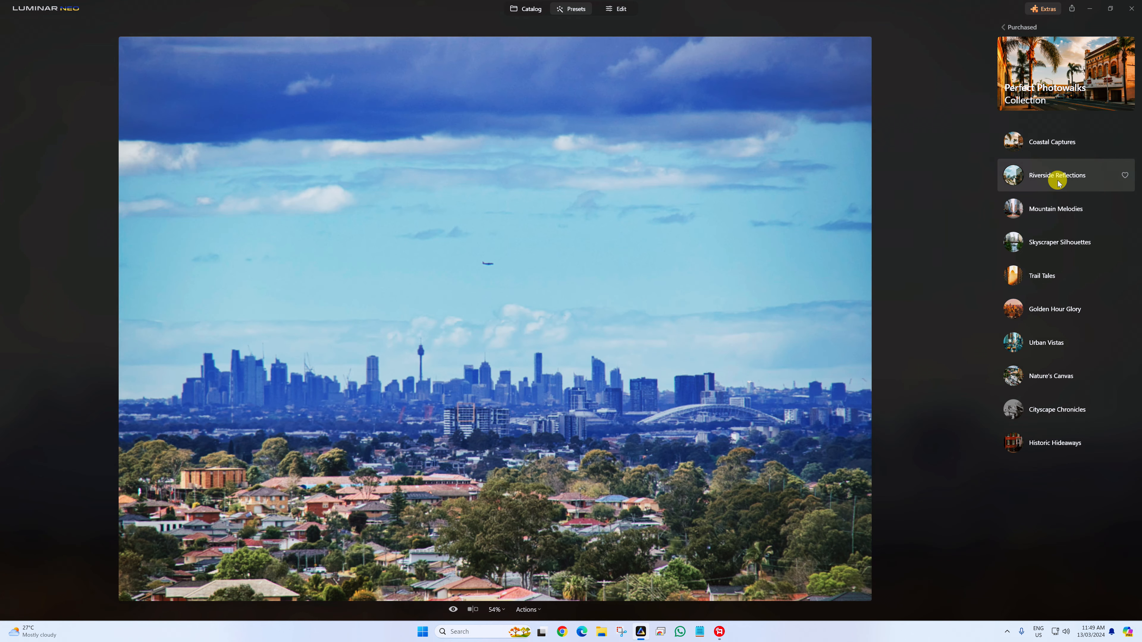
pyautogui.click(1058, 215)
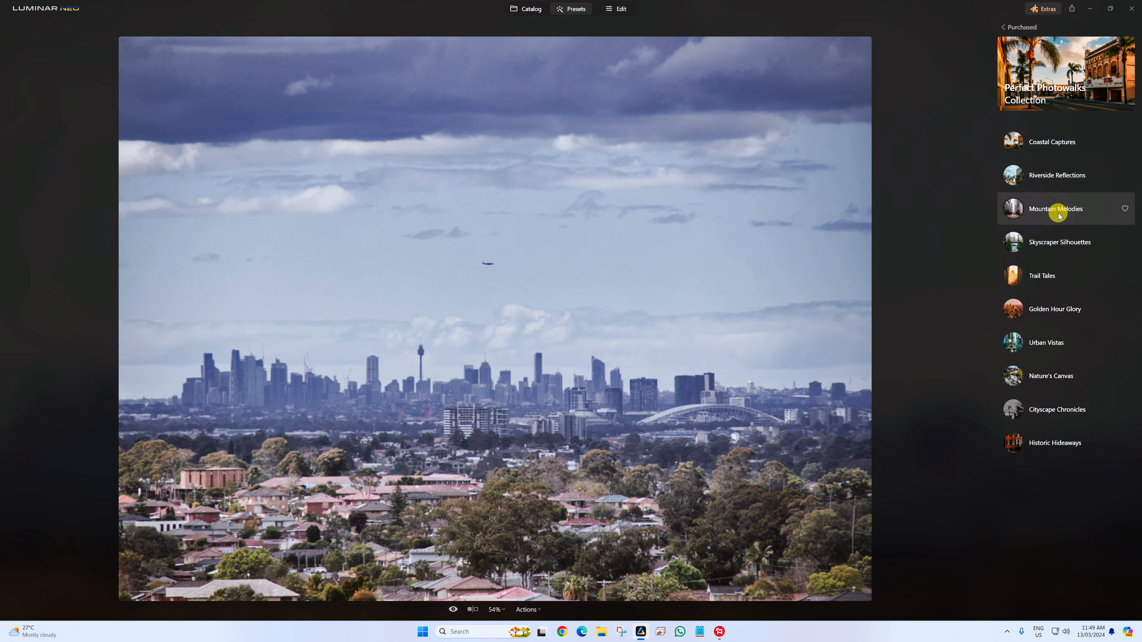
pyautogui.click(1060, 243)
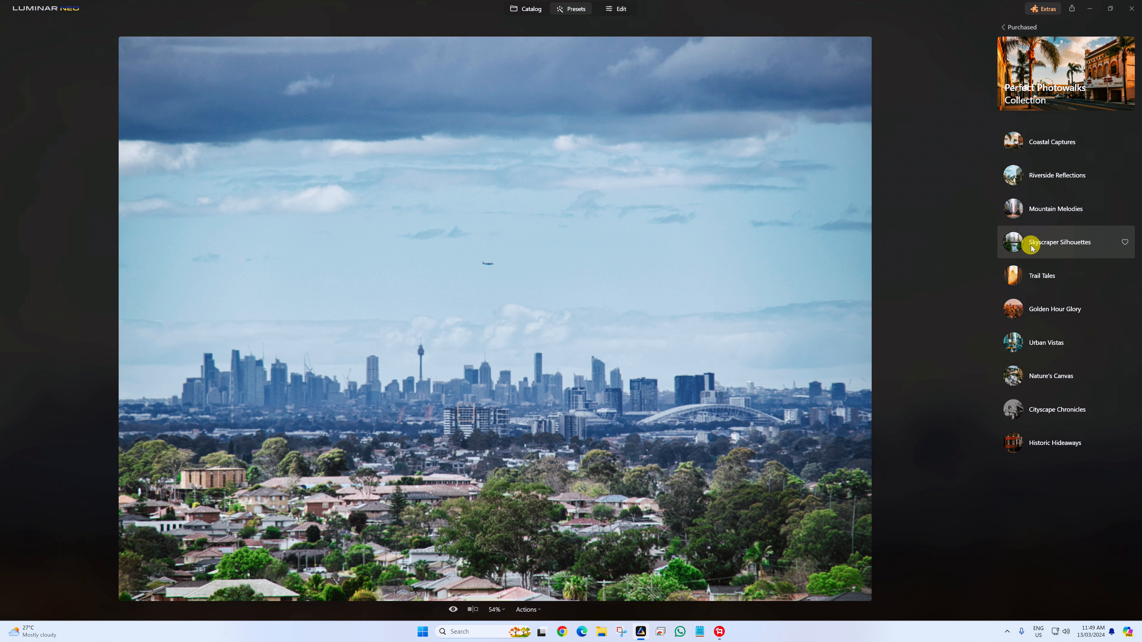
pyautogui.click(1043, 278)
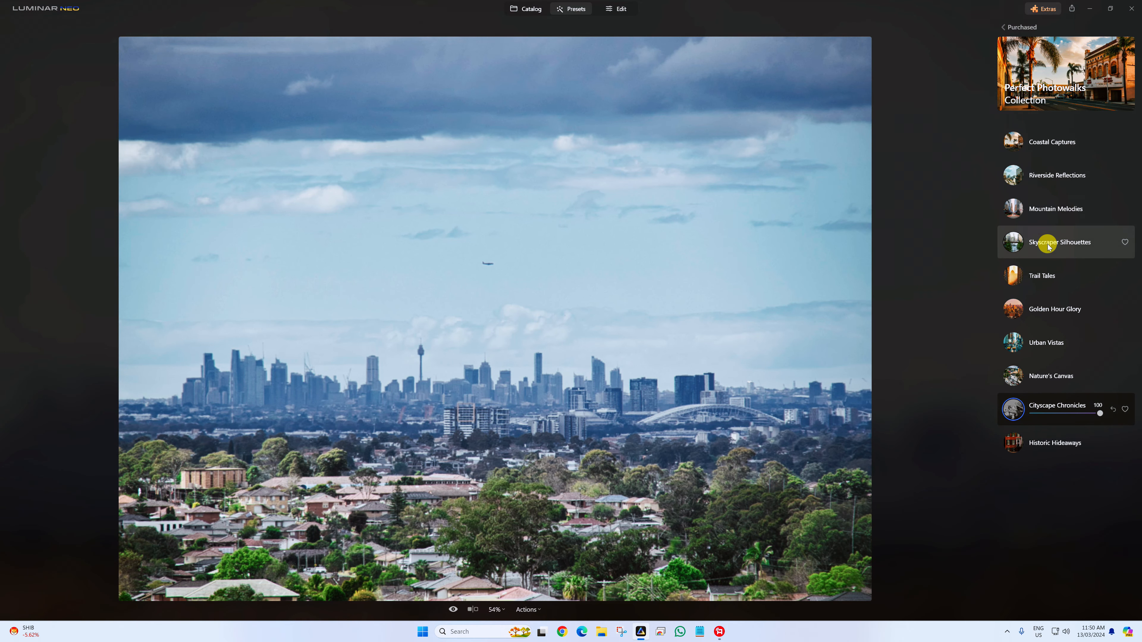
pyautogui.click(1048, 247)
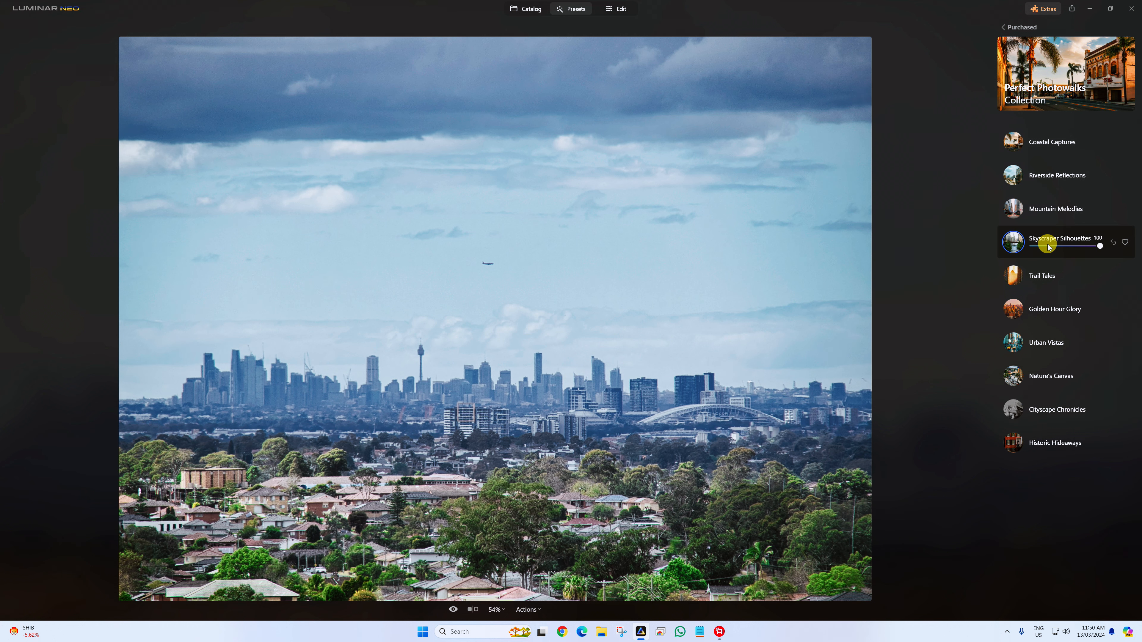
# Switch off the High Key edit and remove the Film Grain edit that the preset added to the skyline photo
pyautogui.click(619, 9)
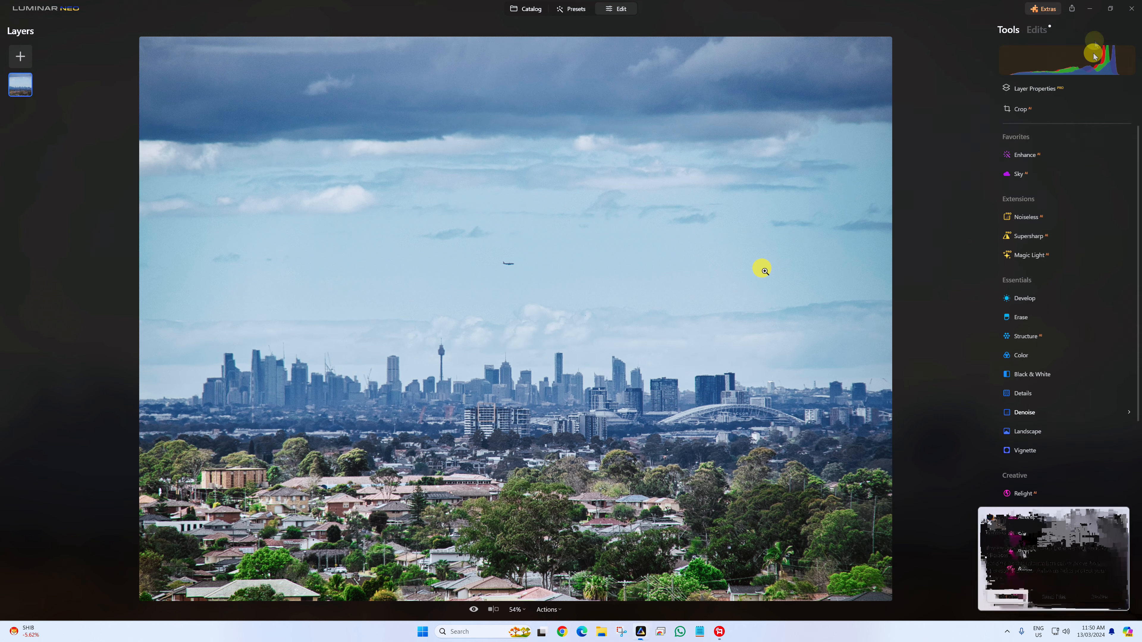
pyautogui.click(1036, 30)
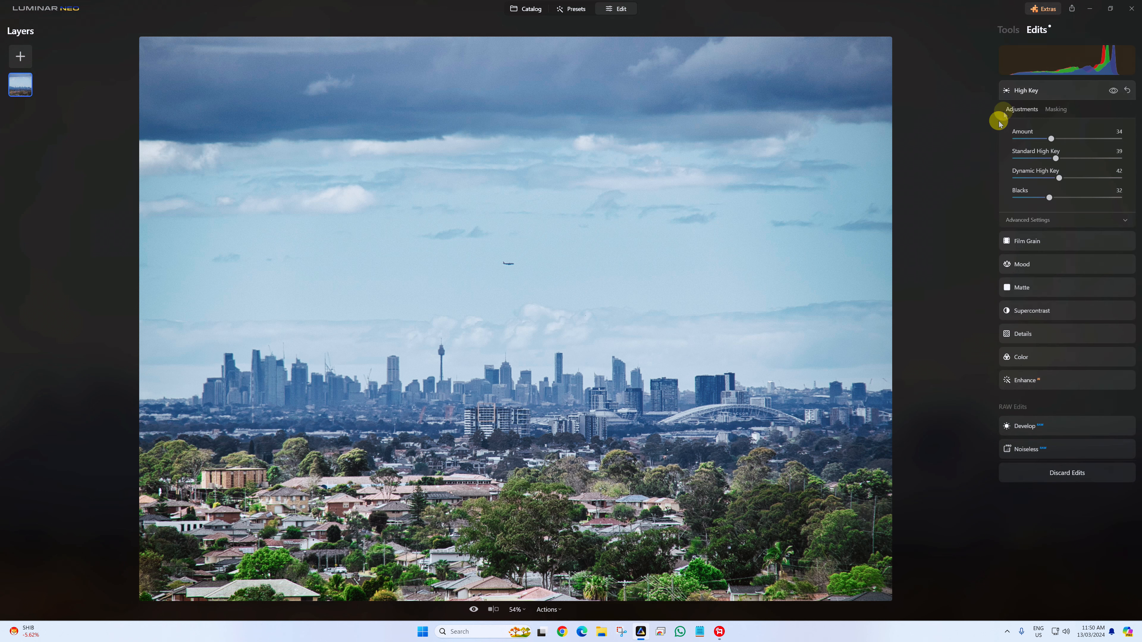
pyautogui.click(1018, 90)
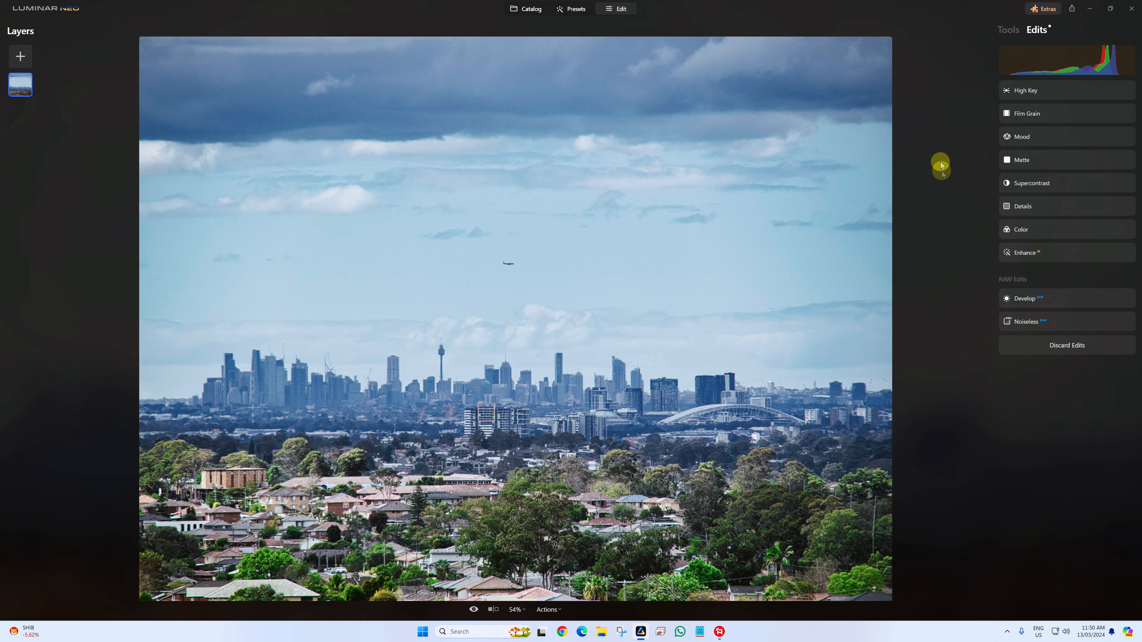
pyautogui.click(1021, 115)
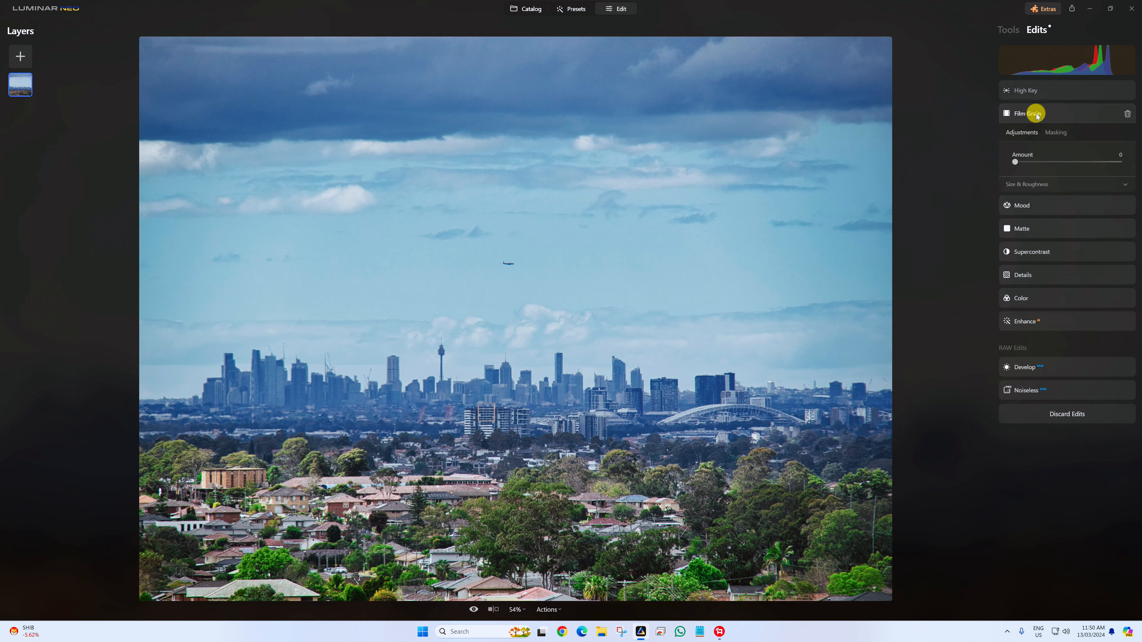
pyautogui.click(1129, 113)
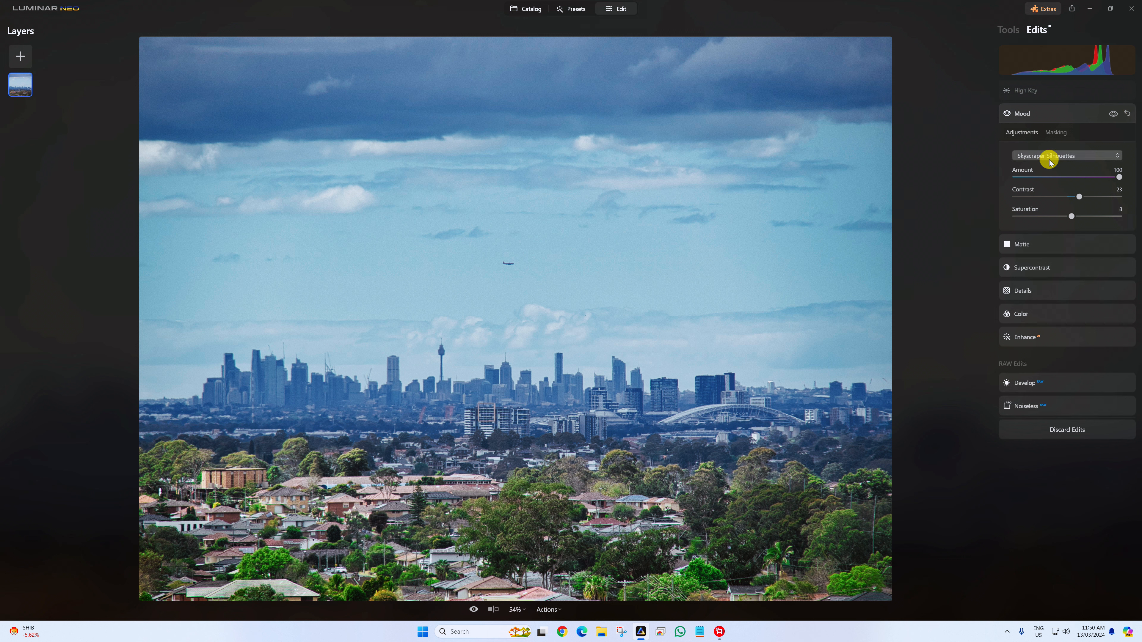
# View the LUT categories available for the preset's Mood edit
pyautogui.click(1113, 156)
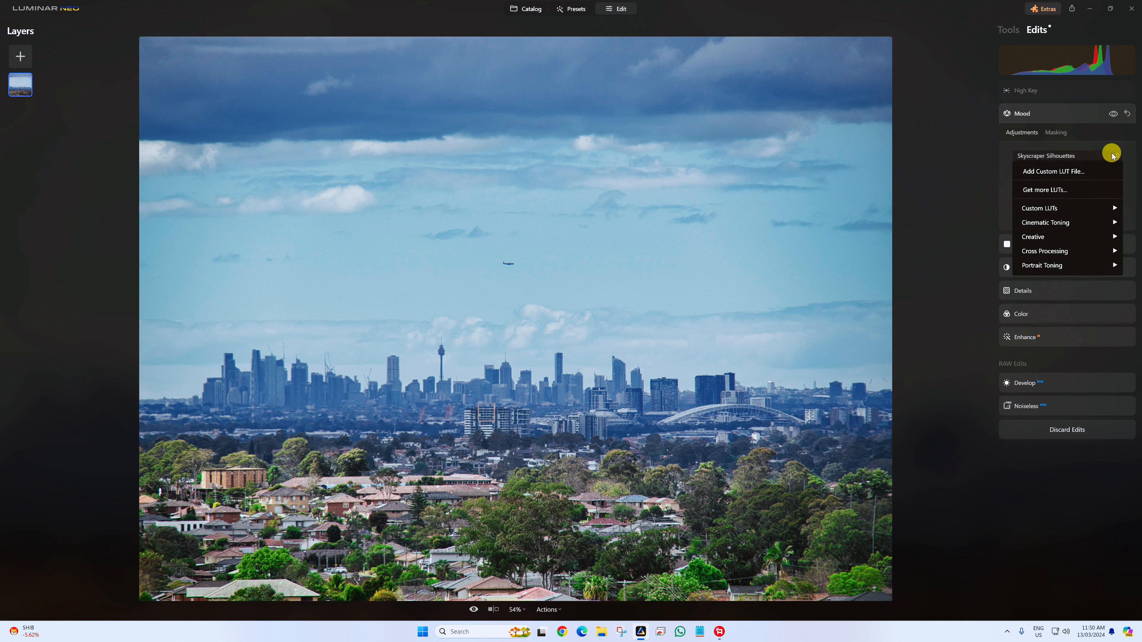
pyautogui.click(1112, 156)
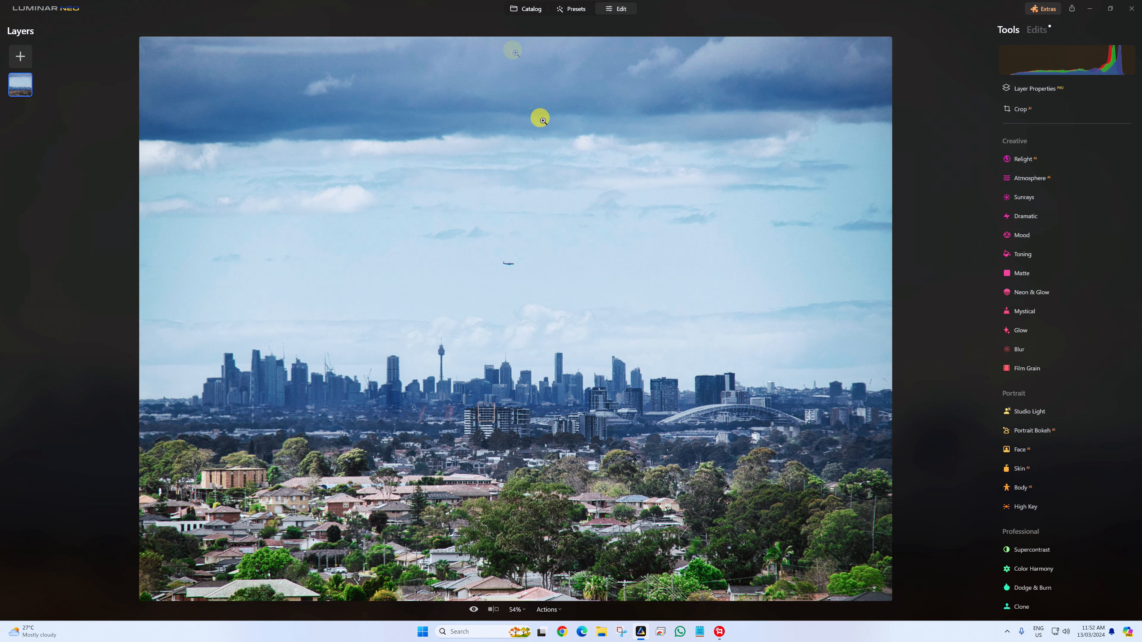
# Set the crop ratio to 16:10 and reposition the frame to trim the dark clouds above the skyline
pyautogui.click(1036, 109)
pyautogui.click(1041, 148)
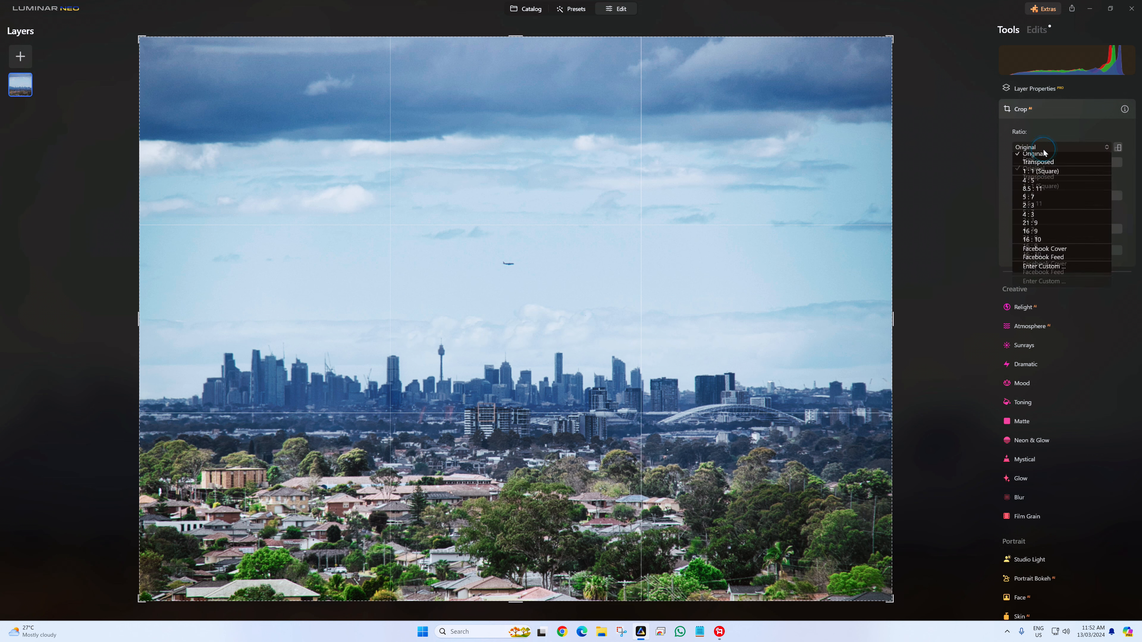
pyautogui.click(1032, 254)
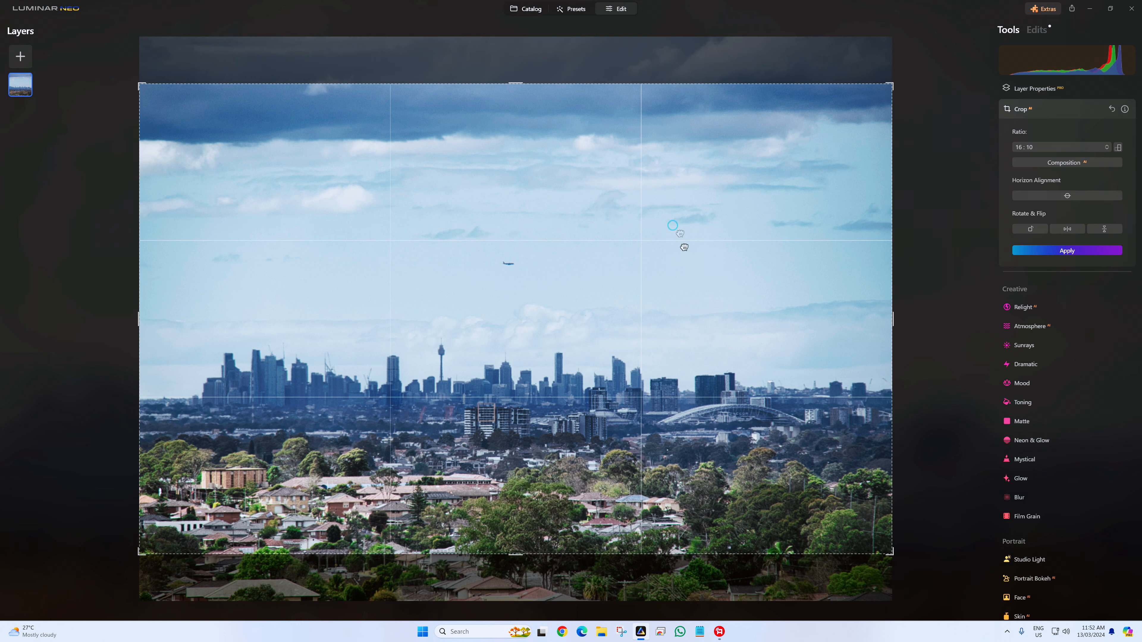
pyautogui.moveTo(681, 251); pyautogui.dragTo(672, 135)
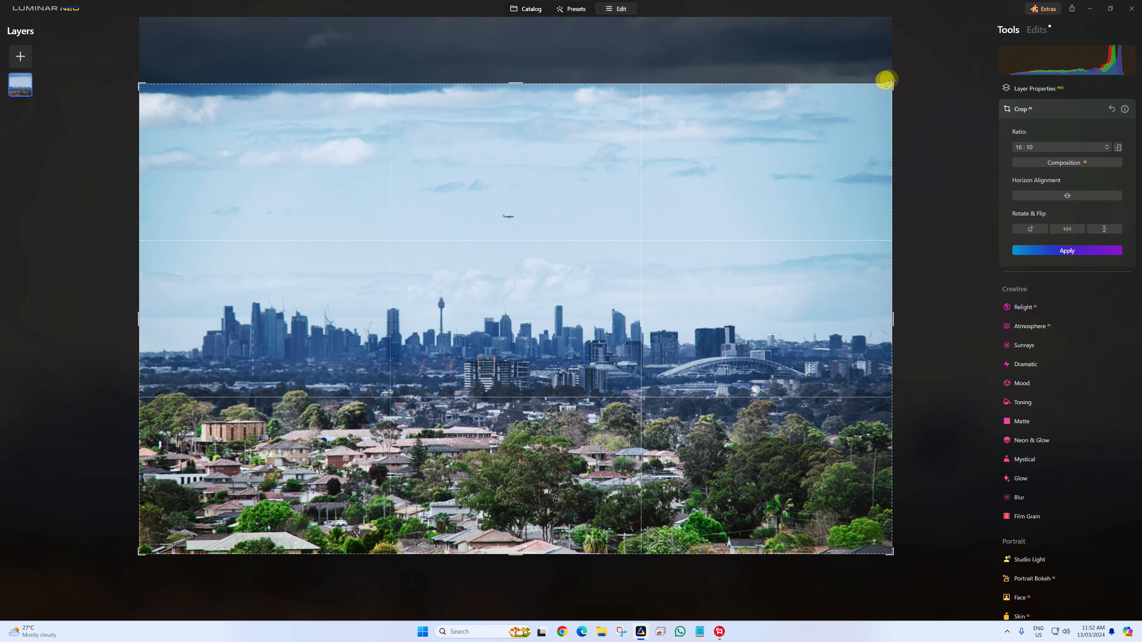